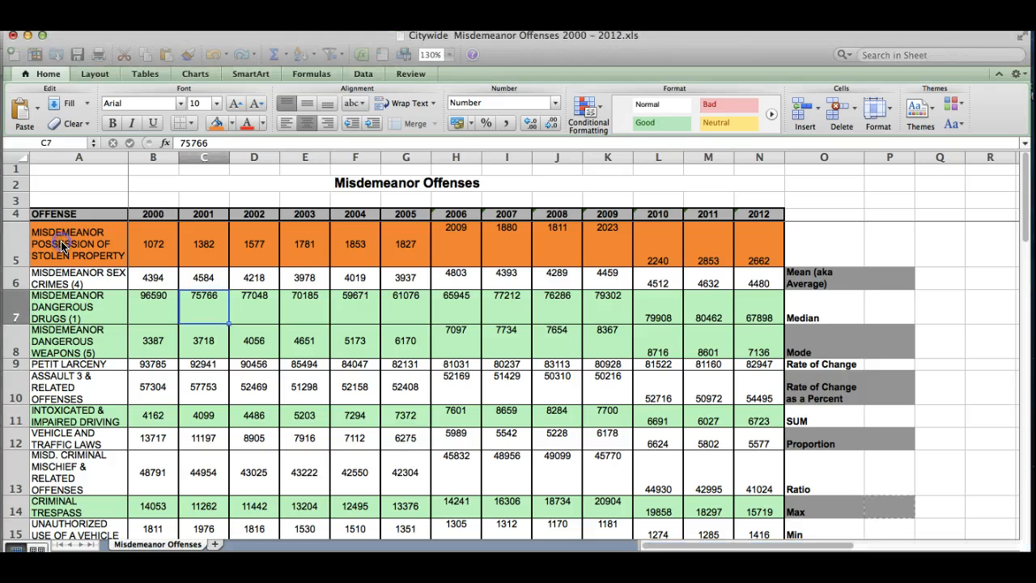
# Step: Review the misdemeanor offense rows, the category notes below the table and the 2000 to 2012 year columns
pyautogui.click(63, 246)
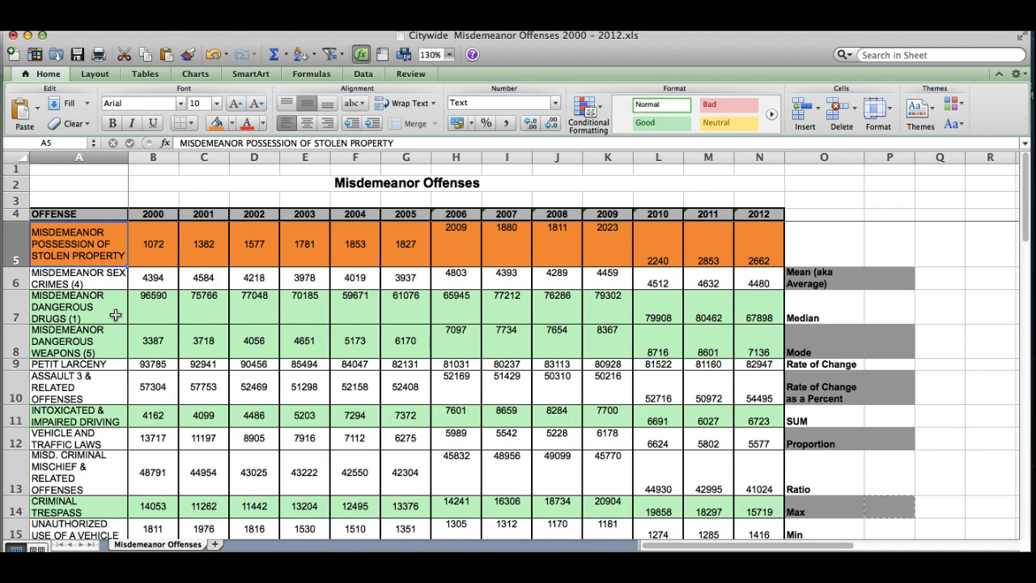
pyautogui.scroll(-10, 116, 315)
pyautogui.scroll(-1, 116, 315)
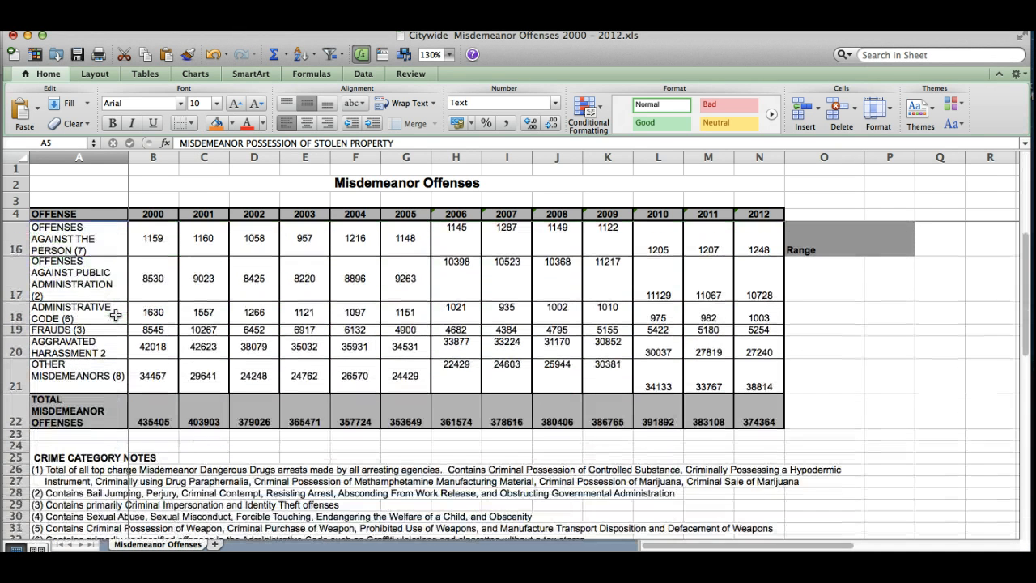
pyautogui.scroll(-3, 115, 315)
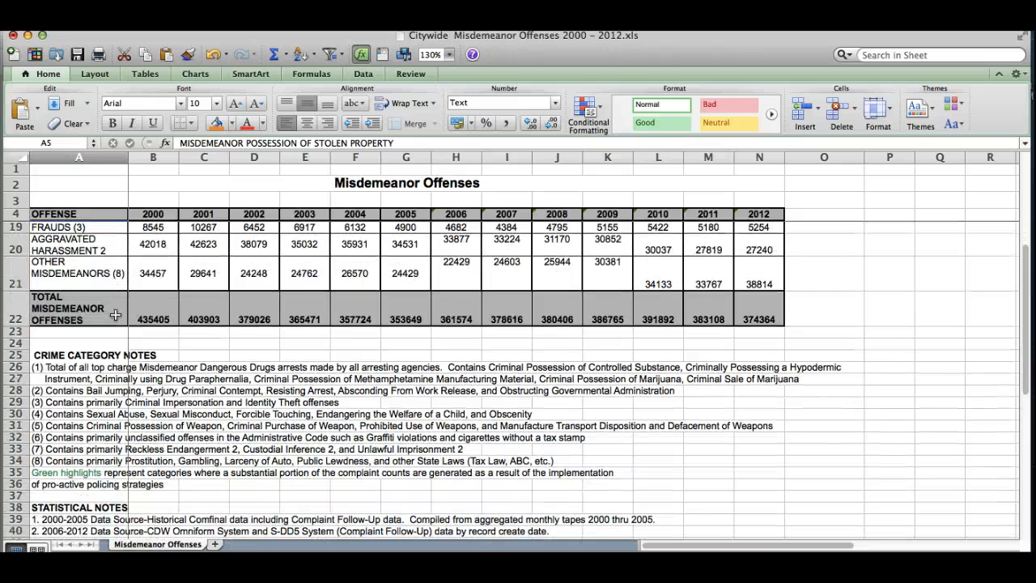
pyautogui.scroll(1, 116, 315)
pyautogui.scroll(13, 116, 315)
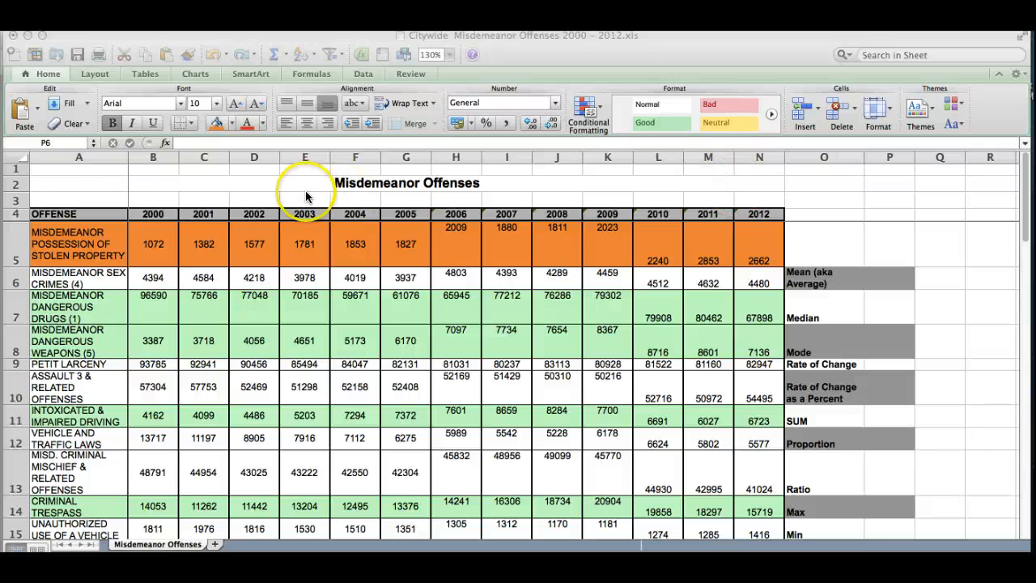
pyautogui.moveTo(138, 214); pyautogui.dragTo(751, 201)
pyautogui.click(638, 253)
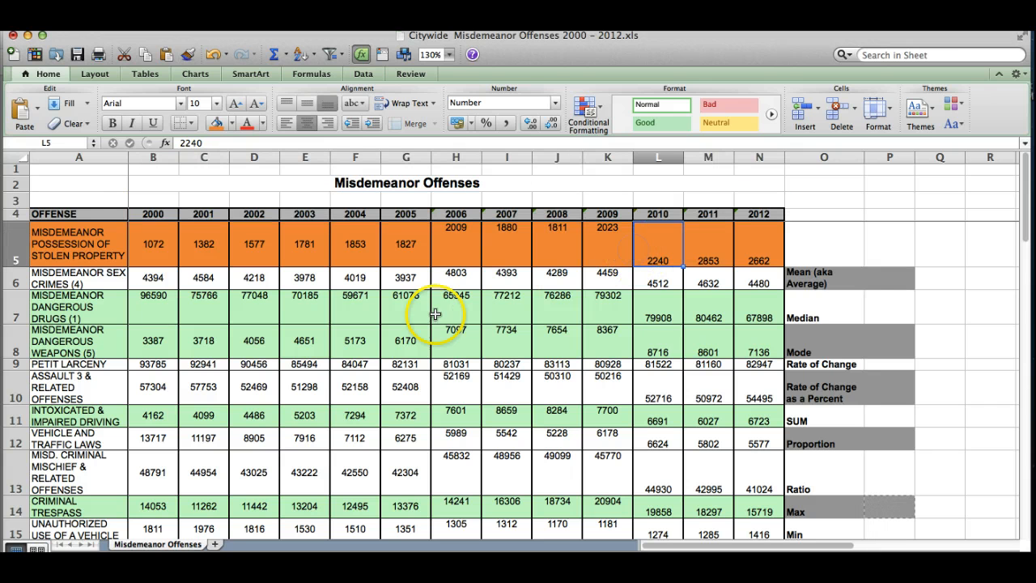
# Step: Calculate the mean of the stolen property possession row in P6 with =AVERAGE(B5:N5)
pyautogui.click(862, 280)
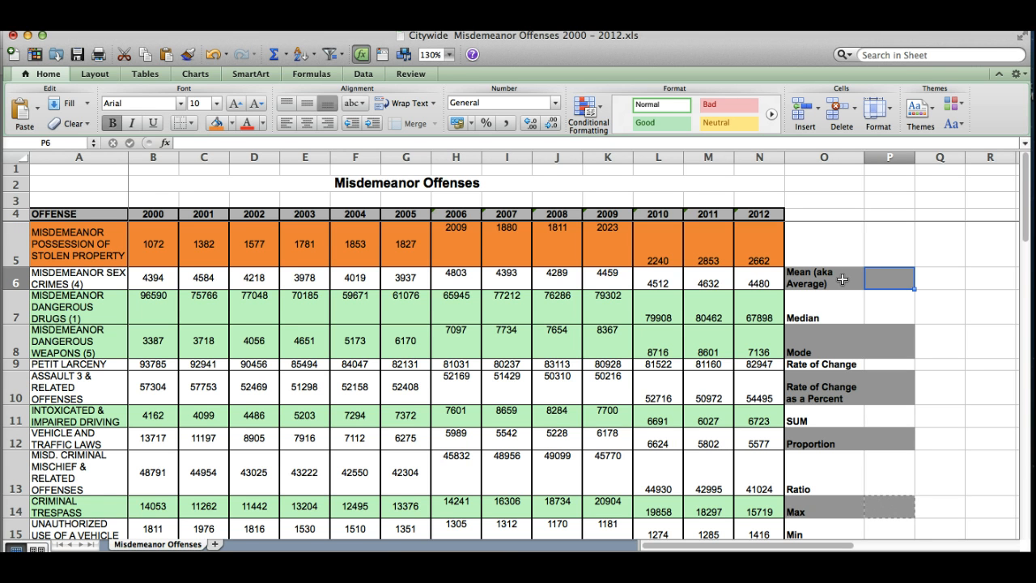
pyautogui.click(876, 281)
pyautogui.write('=AVERAGE')
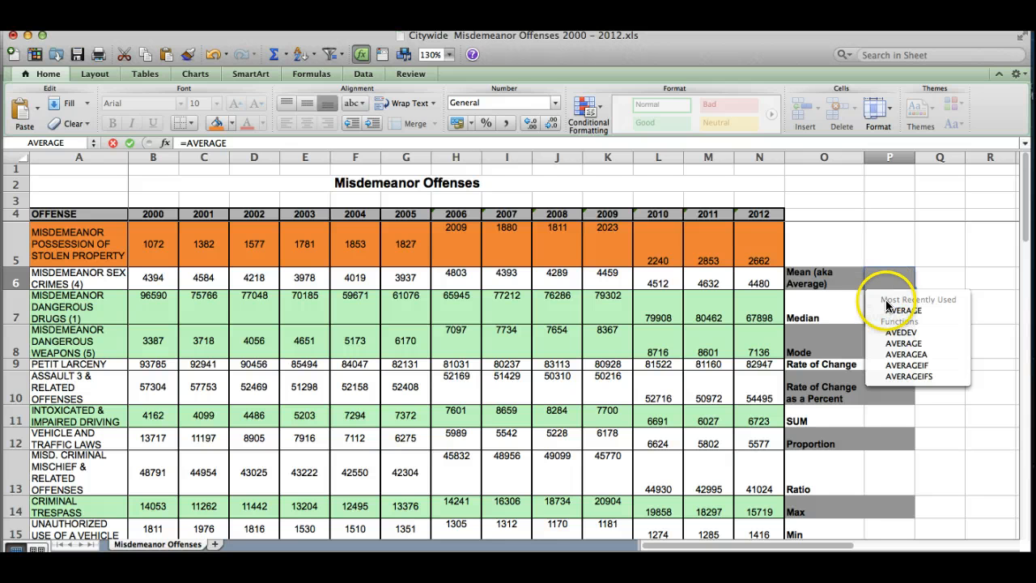
pyautogui.click(896, 310)
pyautogui.doubleClick(896, 310)
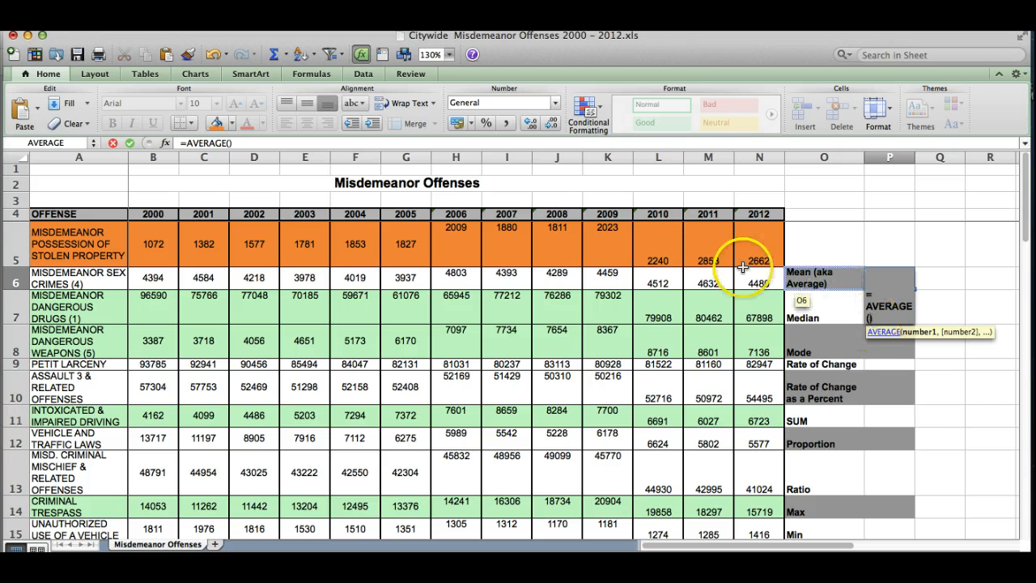
pyautogui.click(200, 248)
pyautogui.moveTo(154, 244); pyautogui.dragTo(747, 239)
pyautogui.press('Return')
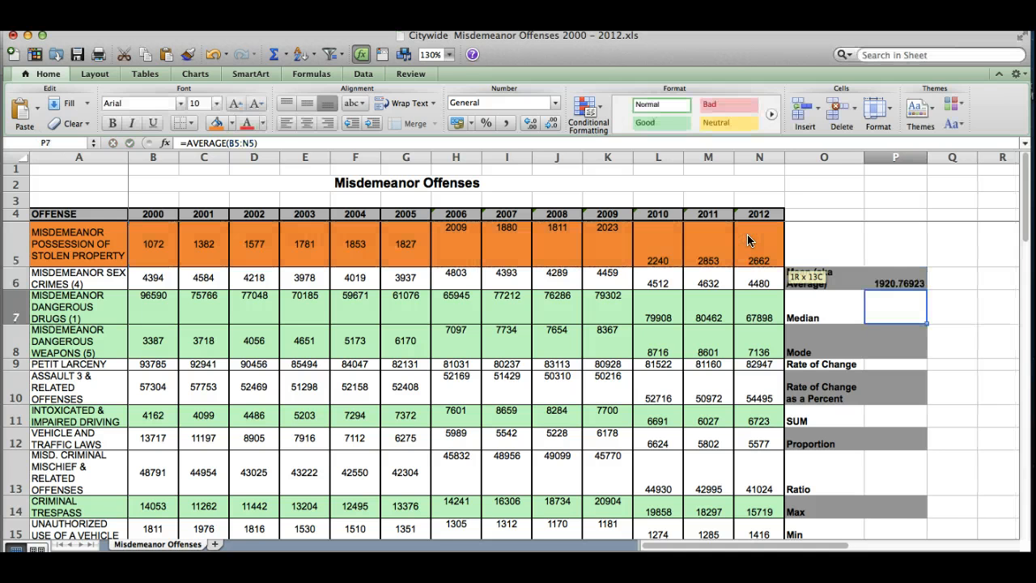
# Step: Increase the decimal places of the mean in P6, and reduce them until it shows a whole number
pyautogui.click(882, 279)
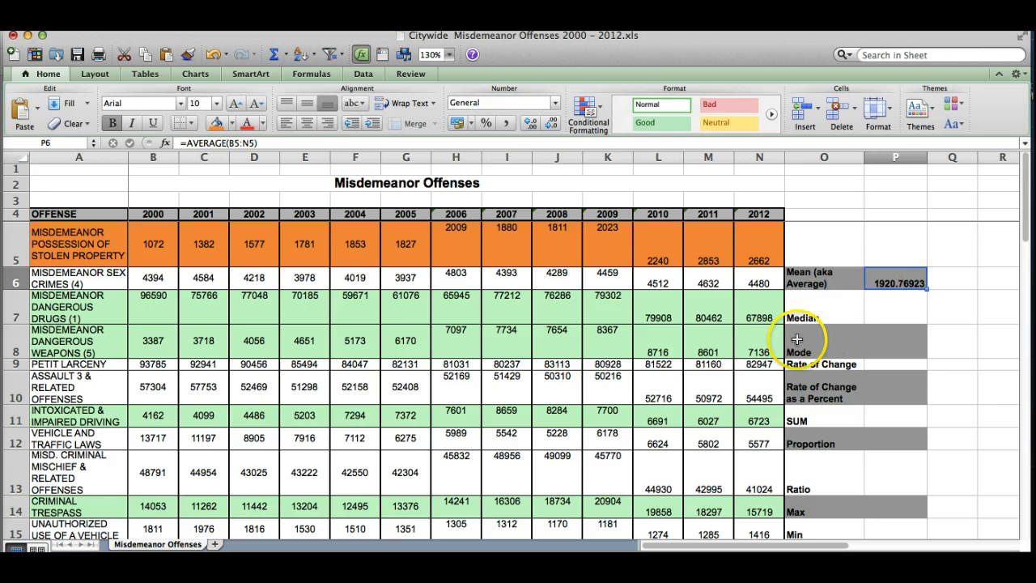
pyautogui.click(531, 123)
pyautogui.click(531, 123)
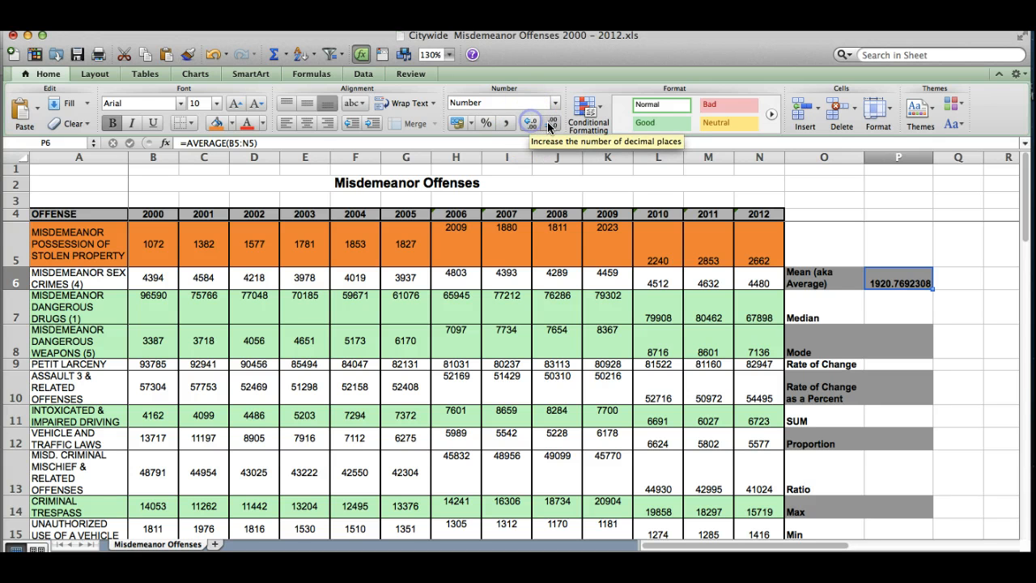
pyautogui.click(551, 124)
pyautogui.click(551, 124)
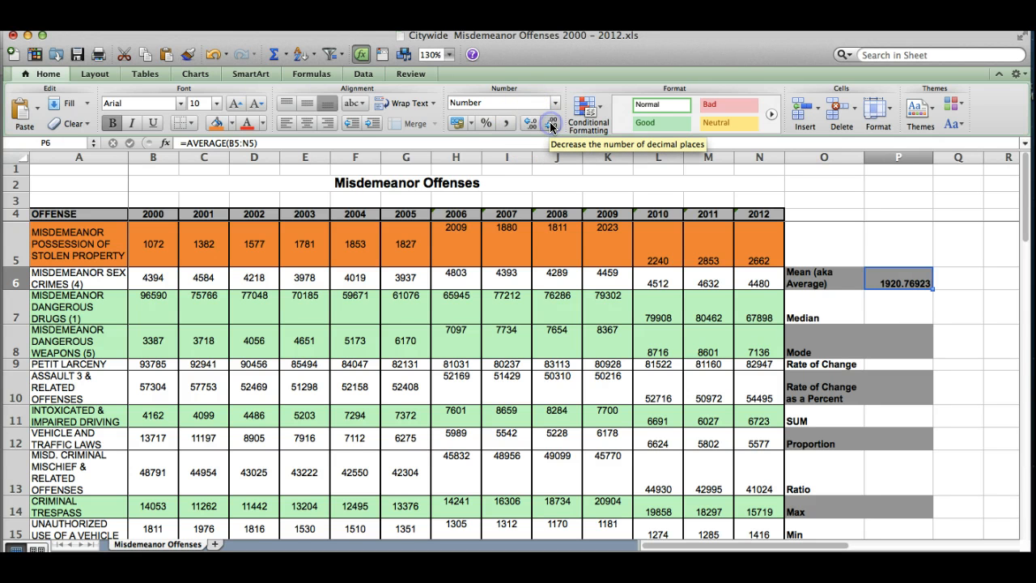
pyautogui.click(551, 124)
pyautogui.click(551, 124)
pyautogui.click(551, 124)
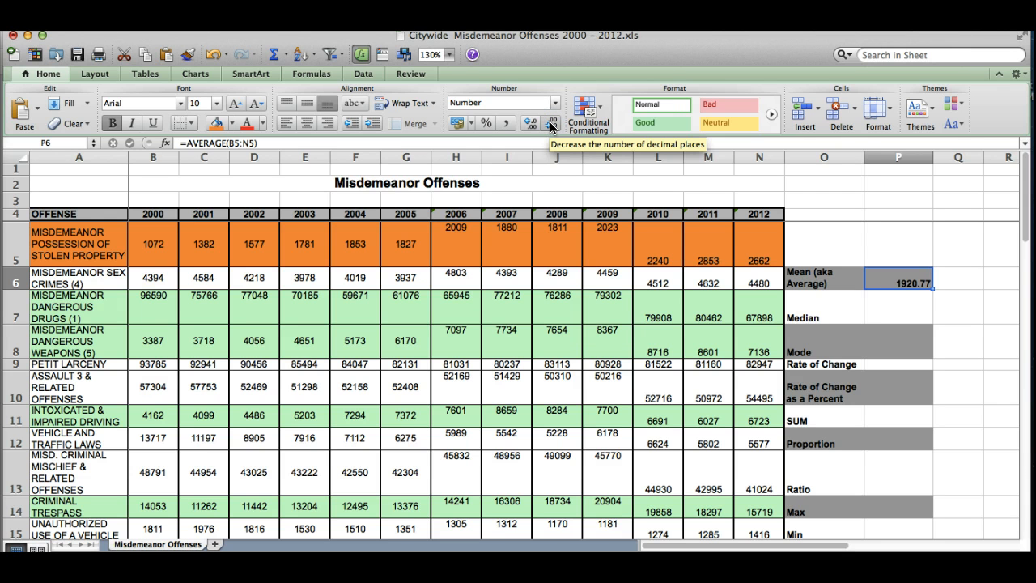
pyautogui.click(551, 125)
pyautogui.click(551, 125)
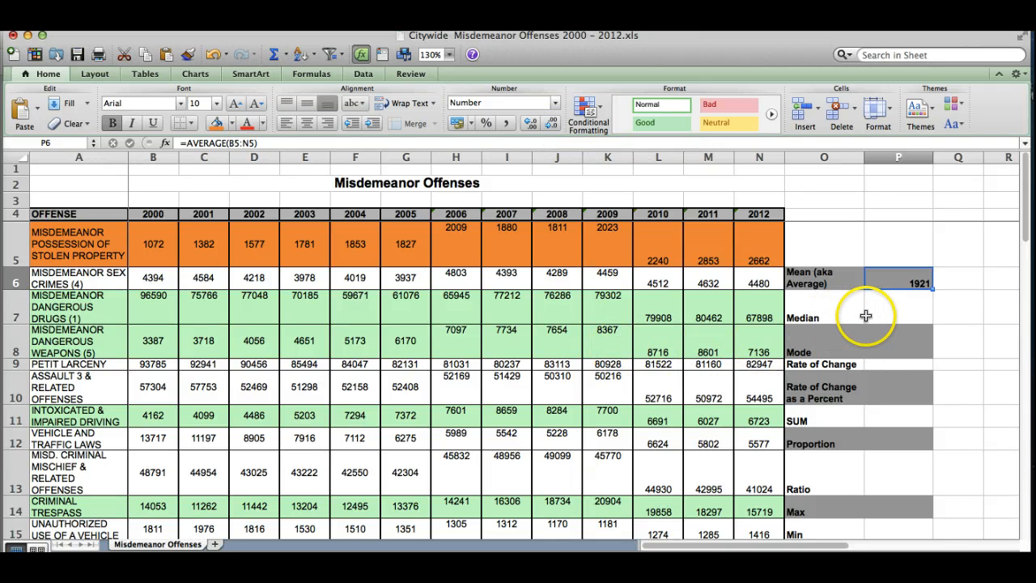
# Step: Apply the Number format to the mean in P6 and reduce it to zero decimal places
pyautogui.click(898, 280)
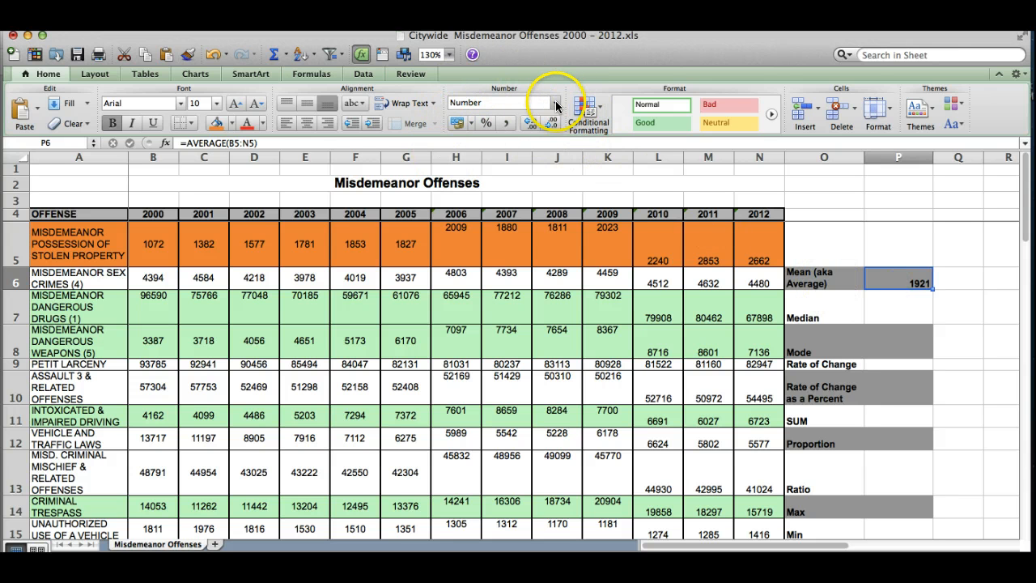
pyautogui.click(555, 105)
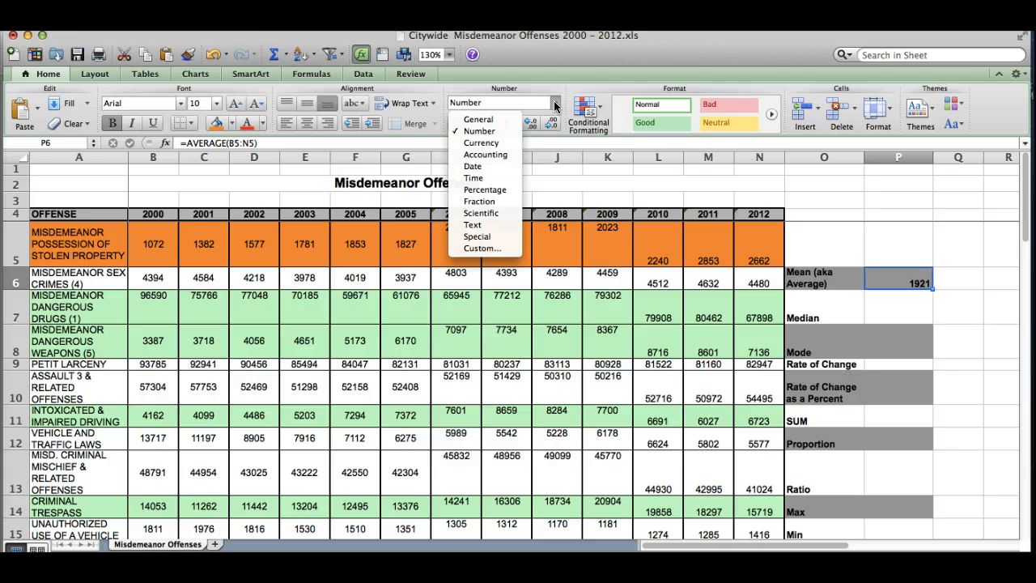
pyautogui.click(480, 132)
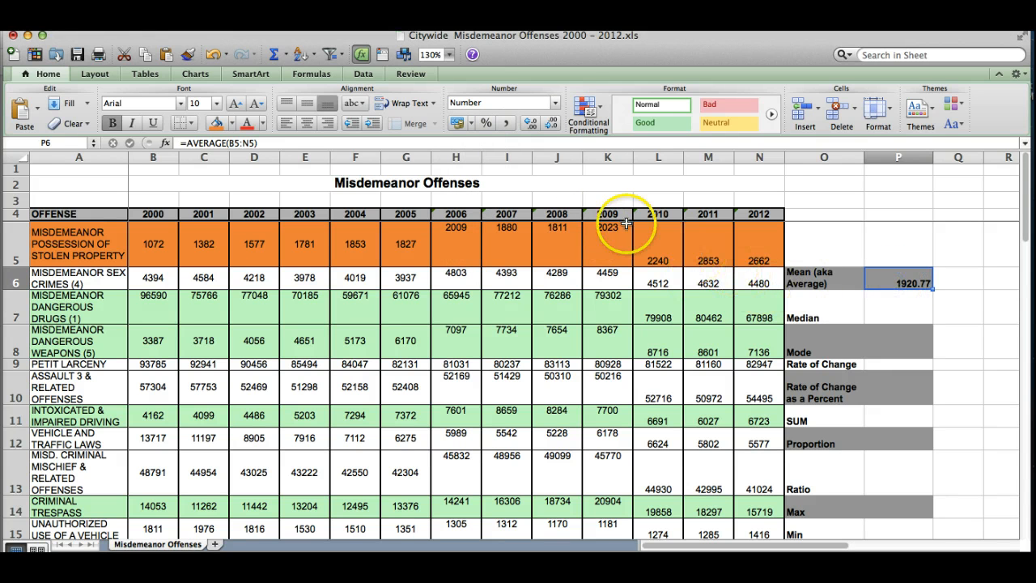
pyautogui.click(551, 123)
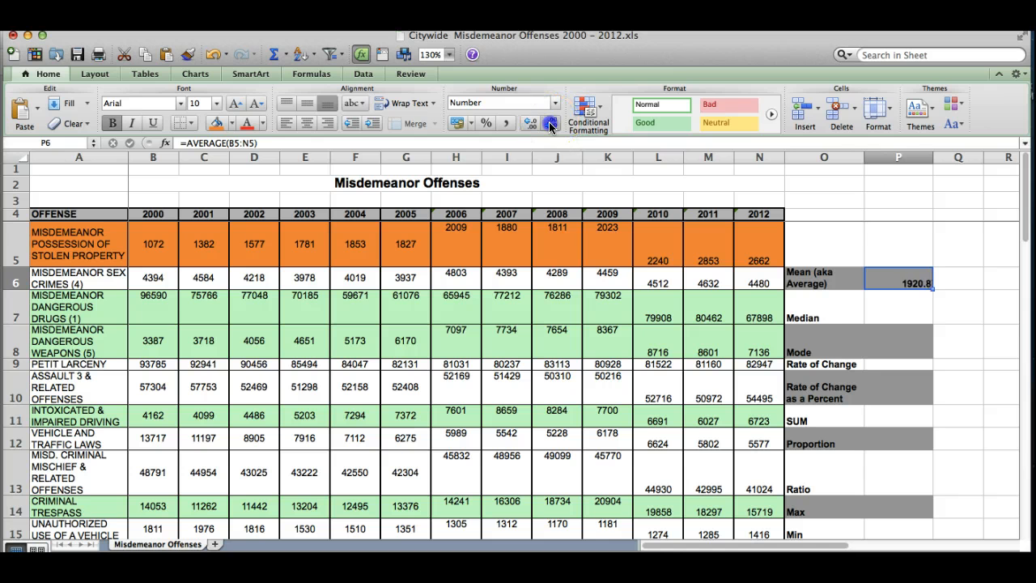
pyautogui.click(550, 125)
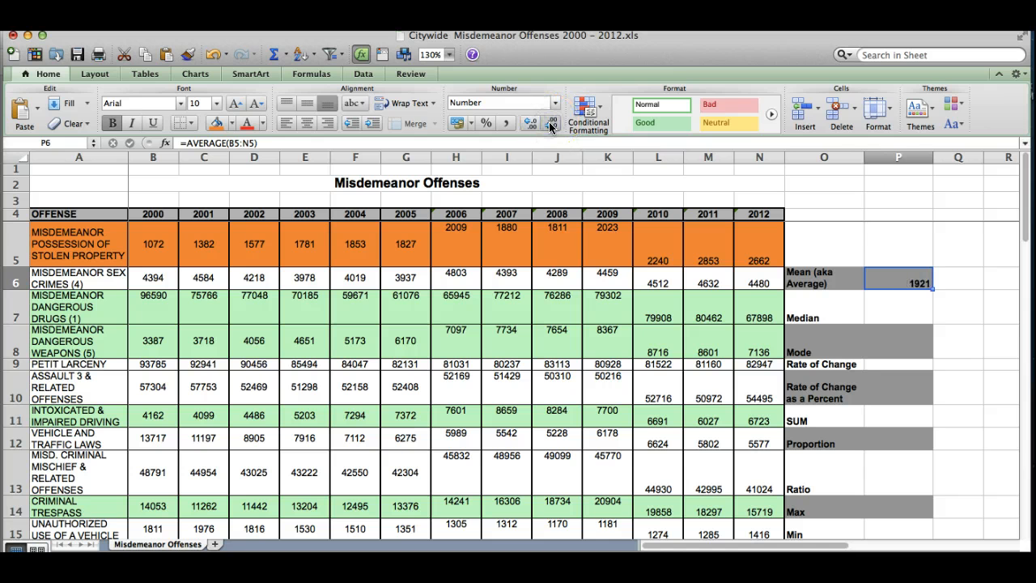
# Step: Calculate the median of the stolen property possession row in P7 with =MEDIAN(B5:N5)
pyautogui.click(880, 312)
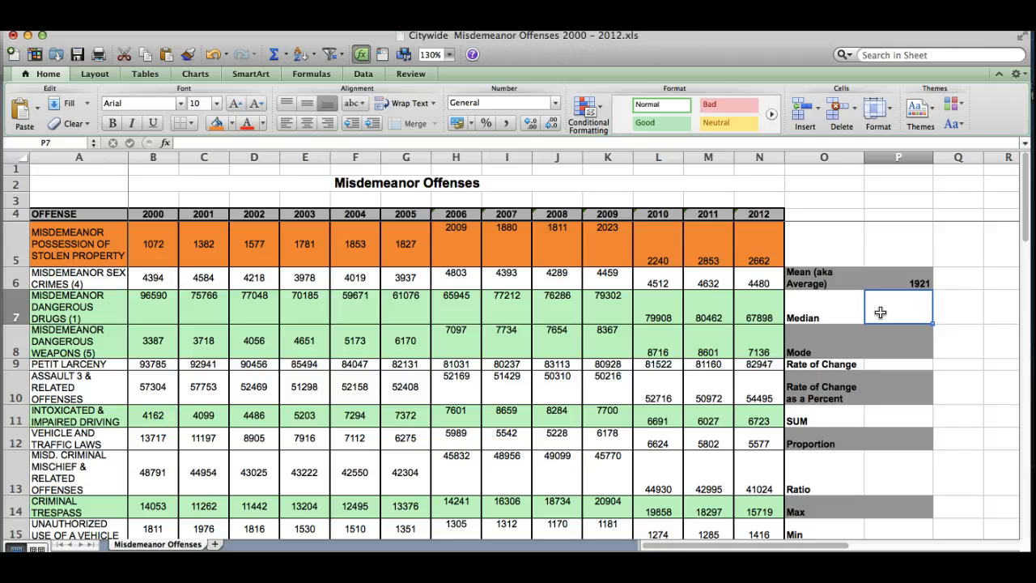
pyautogui.write('=')
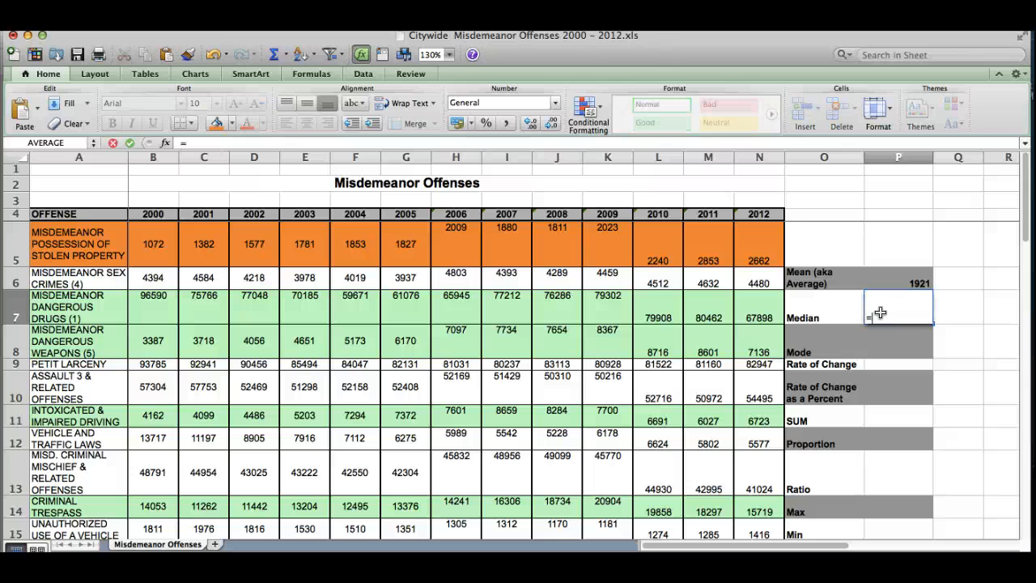
pyautogui.write('MEDIAN')
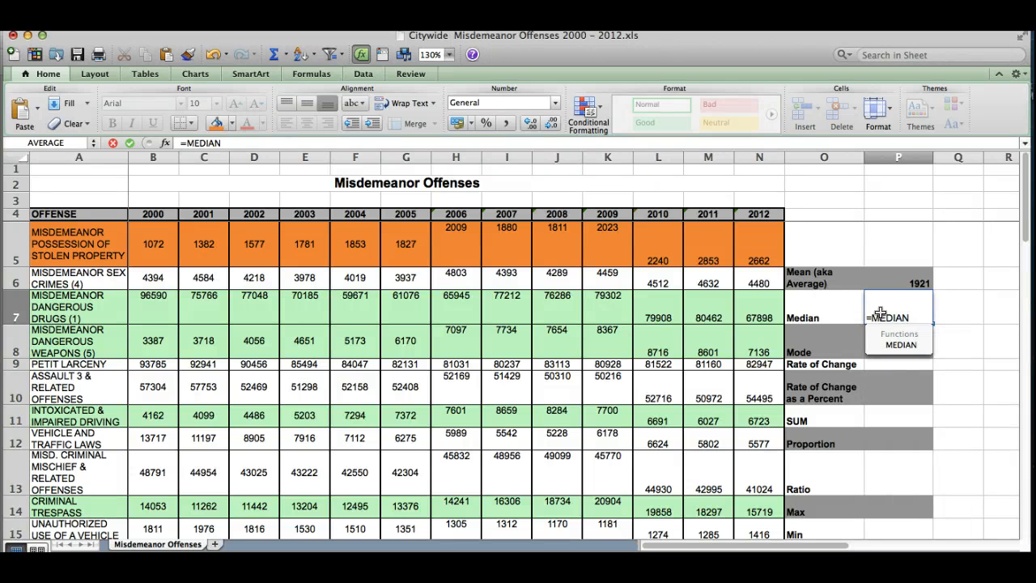
pyautogui.write('(')
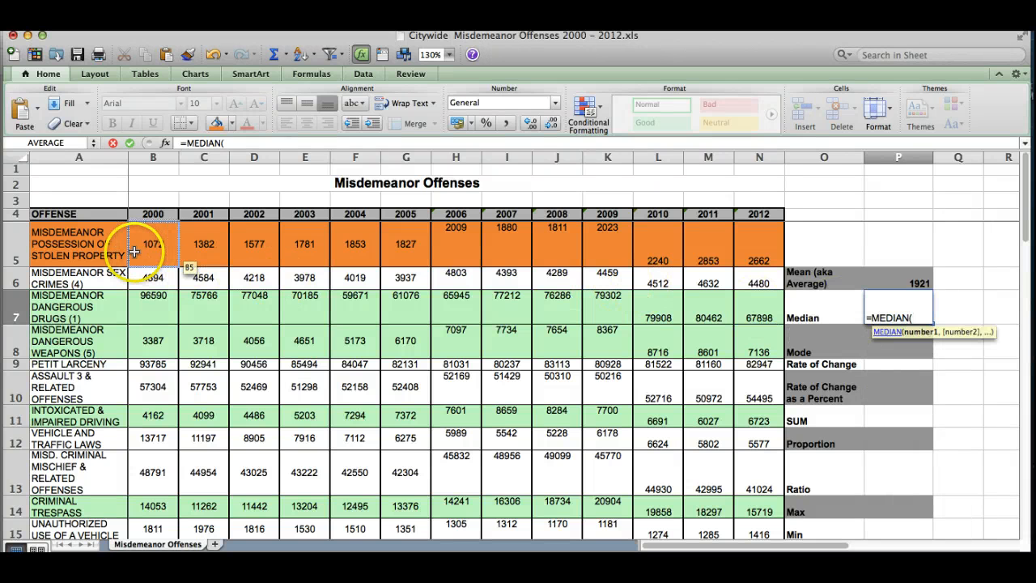
pyautogui.moveTo(134, 252); pyautogui.dragTo(747, 253)
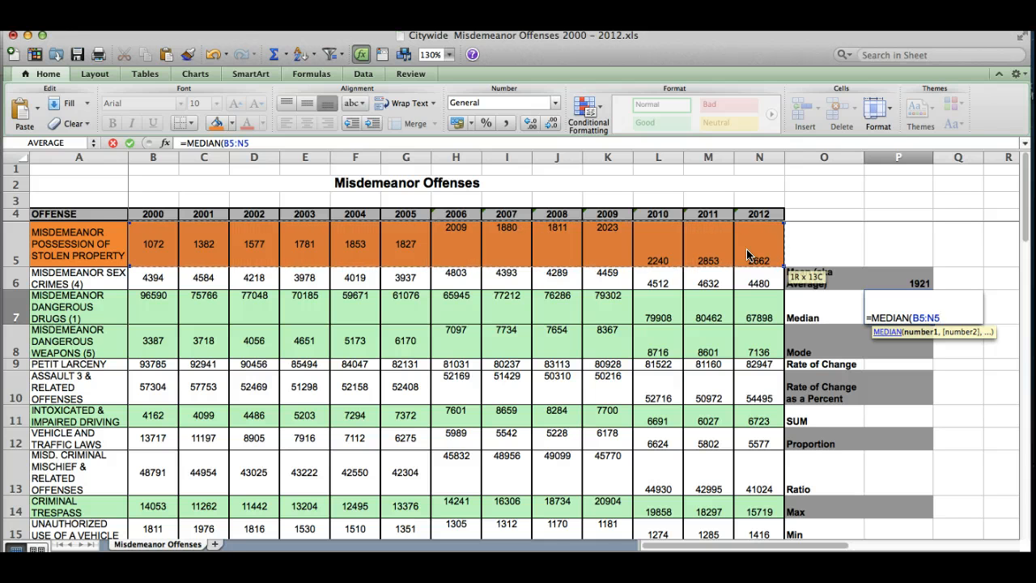
pyautogui.write(')')
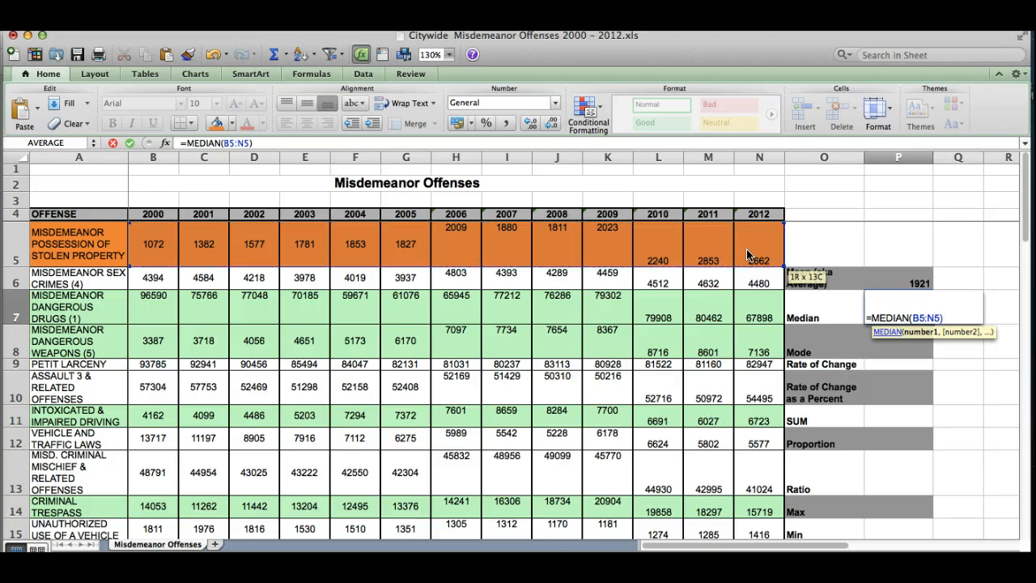
pyautogui.press('Return')
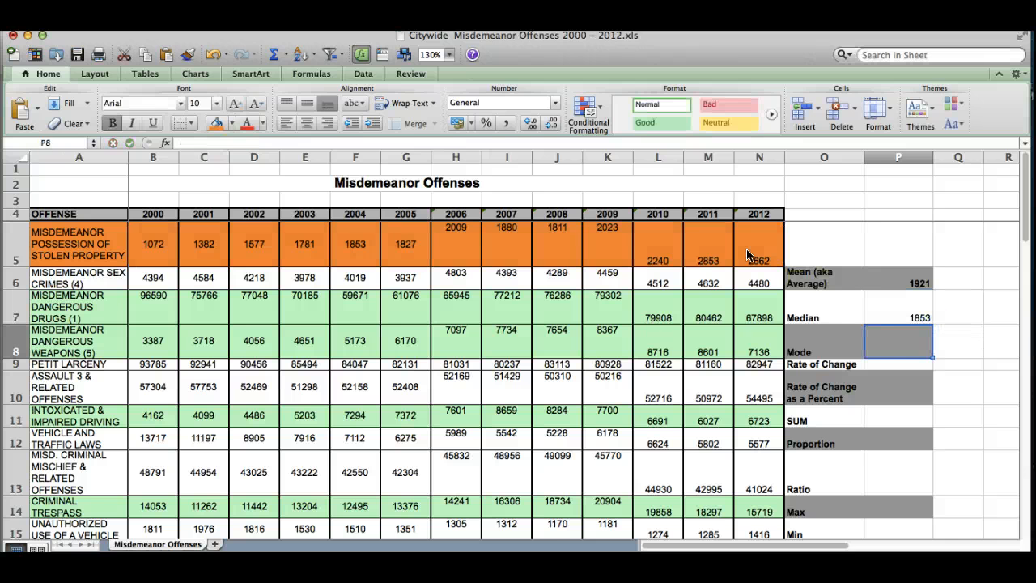
pyautogui.click(903, 309)
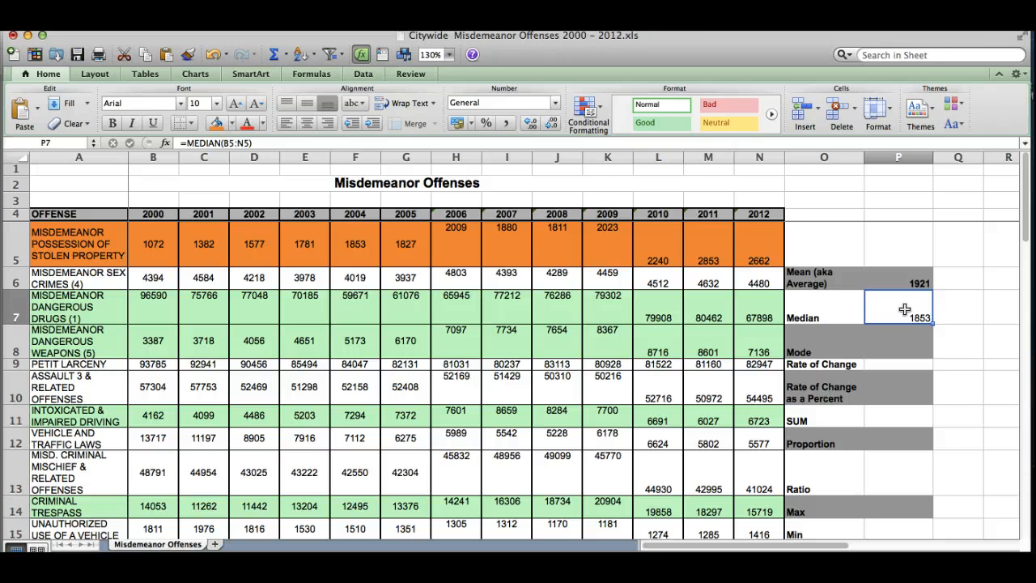
# Step: Calculate the mode of the stolen property possession row in P8 with =MODE(B5:N5), and select the cell to inspect it
pyautogui.click(904, 347)
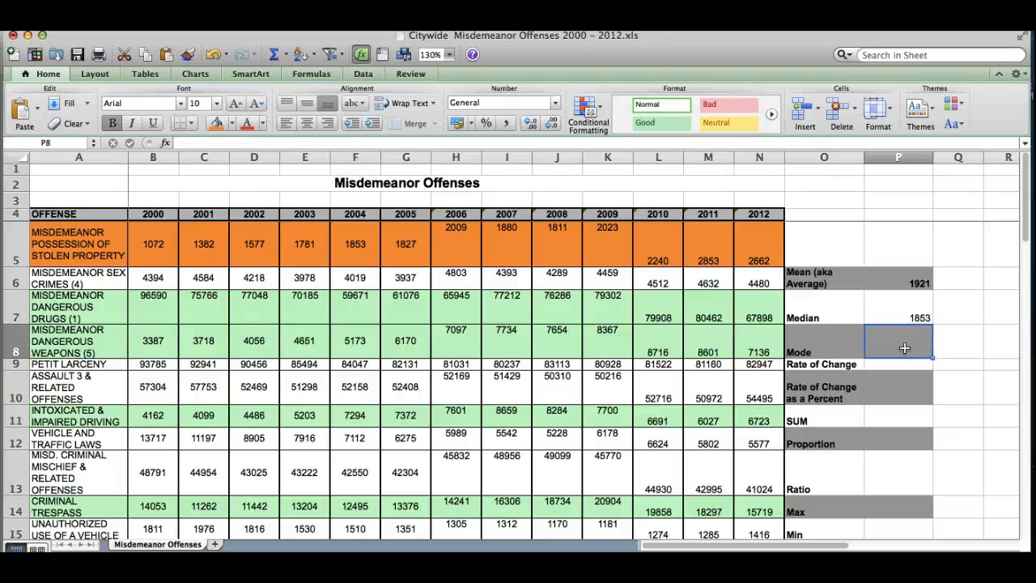
pyautogui.write('=')
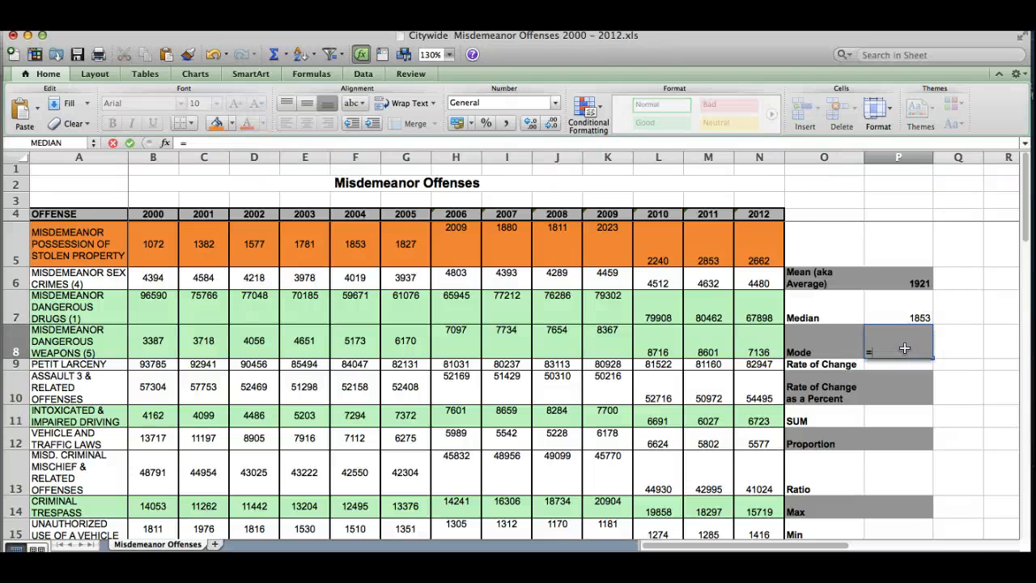
pyautogui.write('MEDIAN')
pyautogui.press('BackSpace')
pyautogui.press('BackSpace')
pyautogui.press('BackSpace')
pyautogui.press('BackSpace')
pyautogui.press('BackSpace')
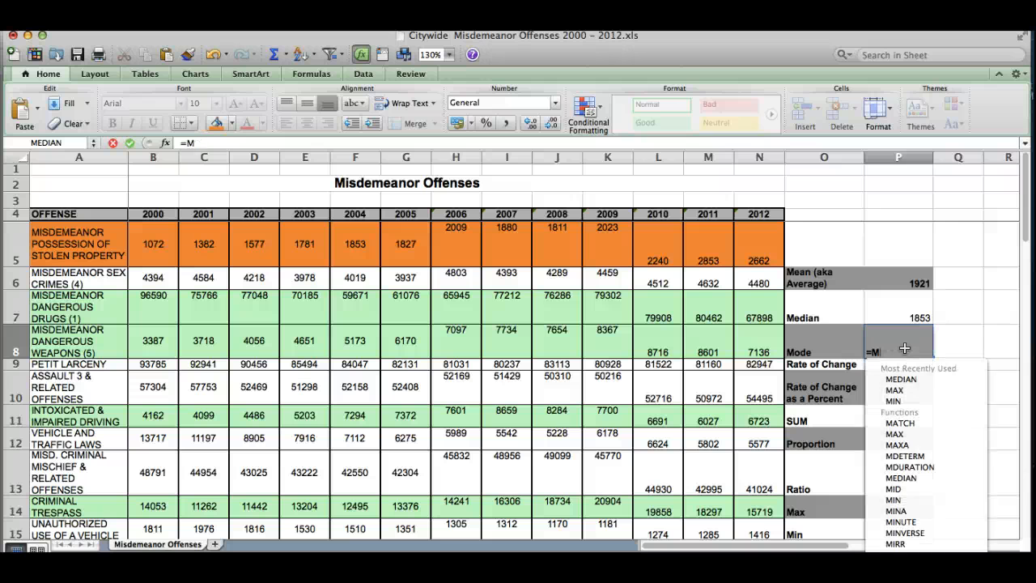
pyautogui.write('ODE')
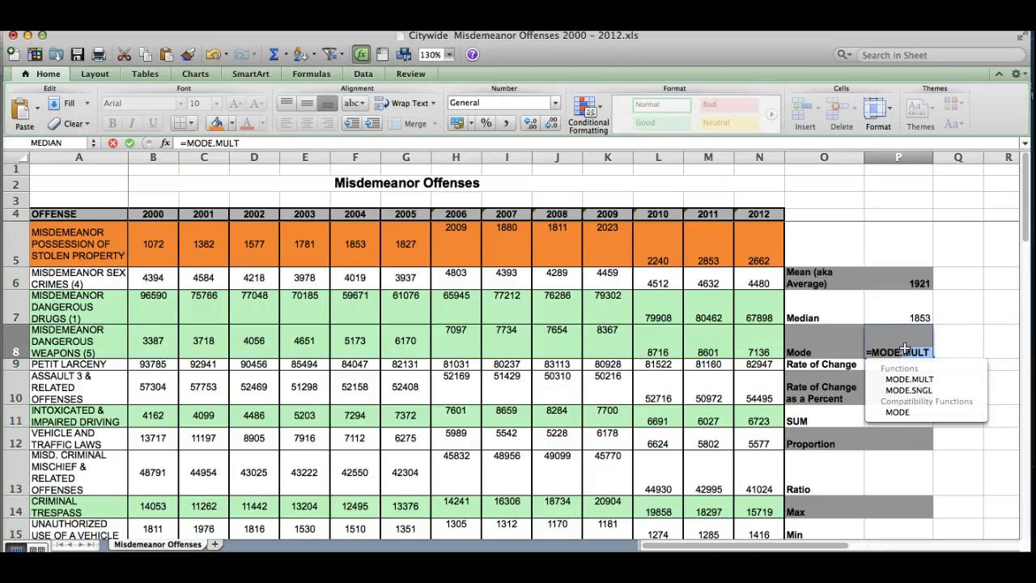
pyautogui.write('(')
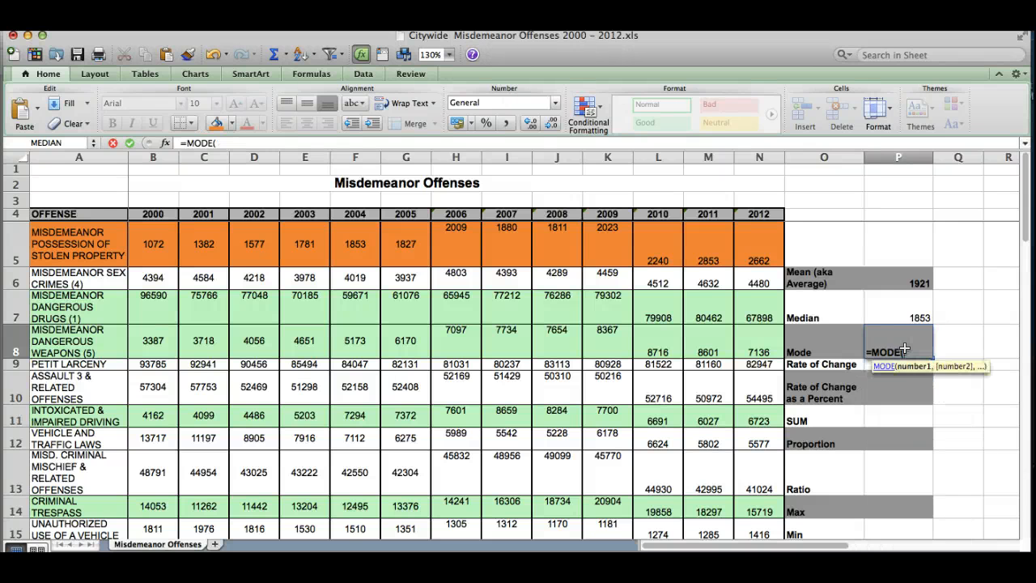
pyautogui.moveTo(135, 223); pyautogui.dragTo(742, 235)
pyautogui.write(')')
pyautogui.press('Return')
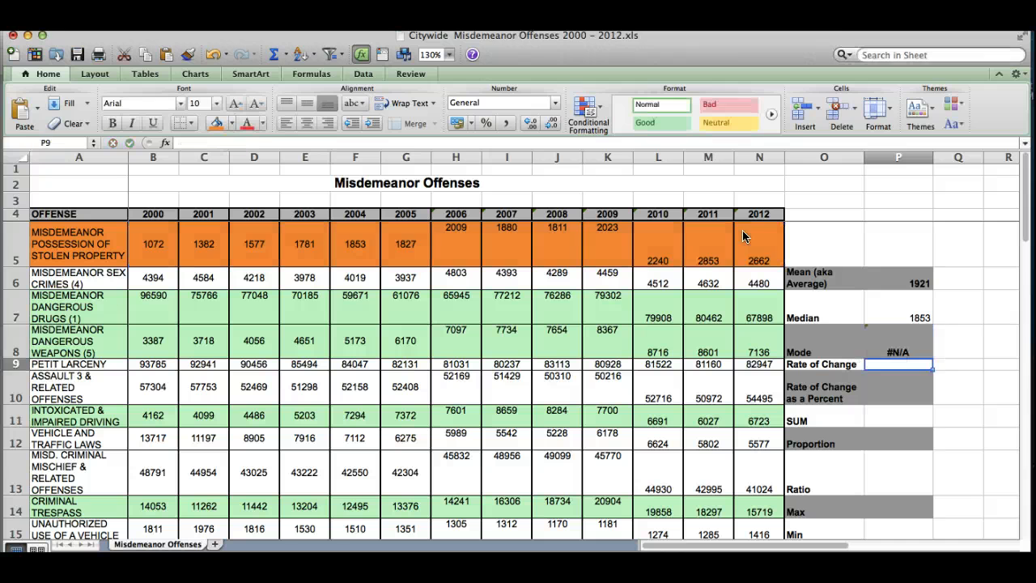
pyautogui.click(898, 340)
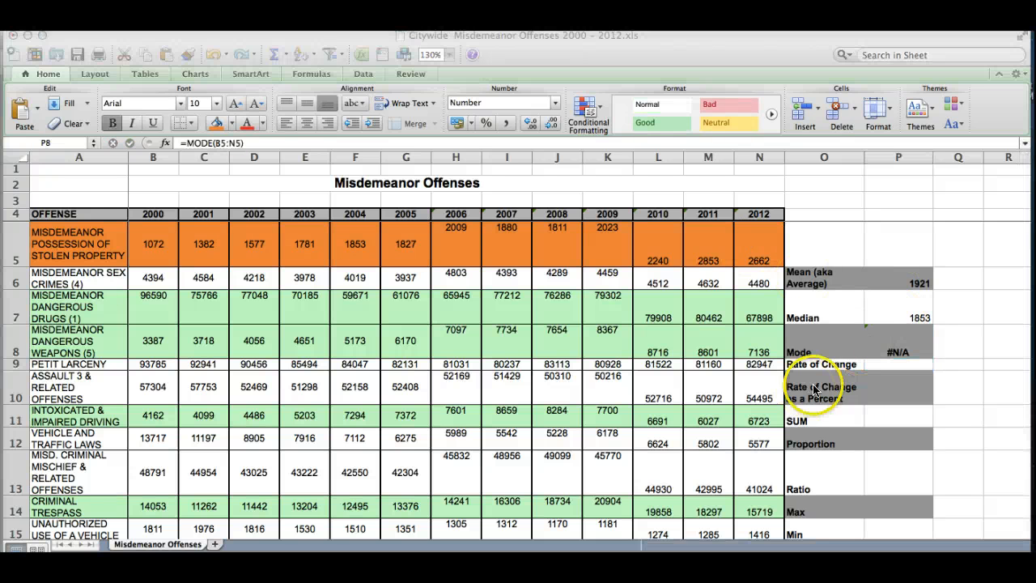
pyautogui.click(902, 348)
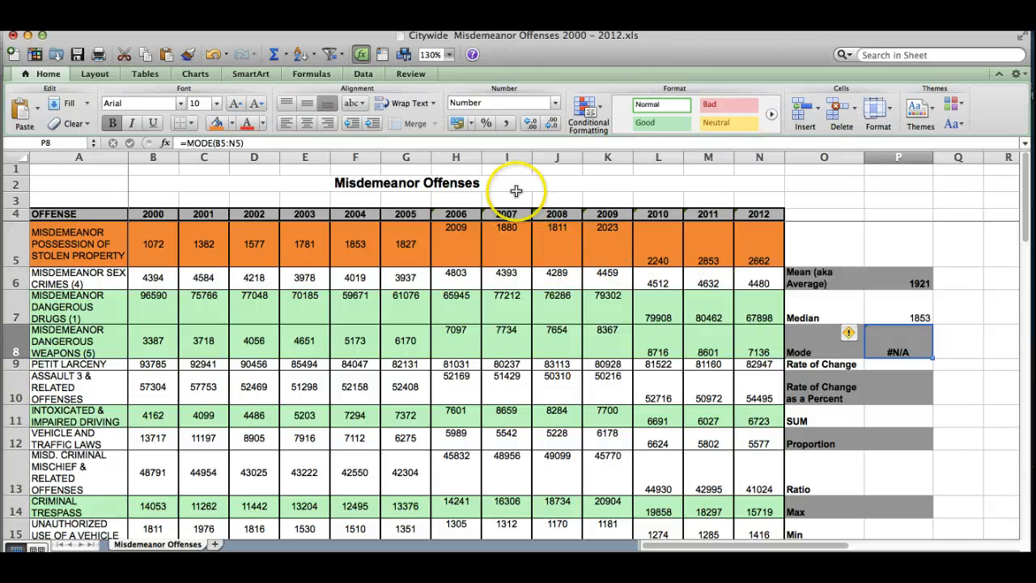
# Step: Try 1827 as the 2004 stolen property value in F5 to test the mode formula, and undo the change
pyautogui.click(356, 238)
pyautogui.write('18')
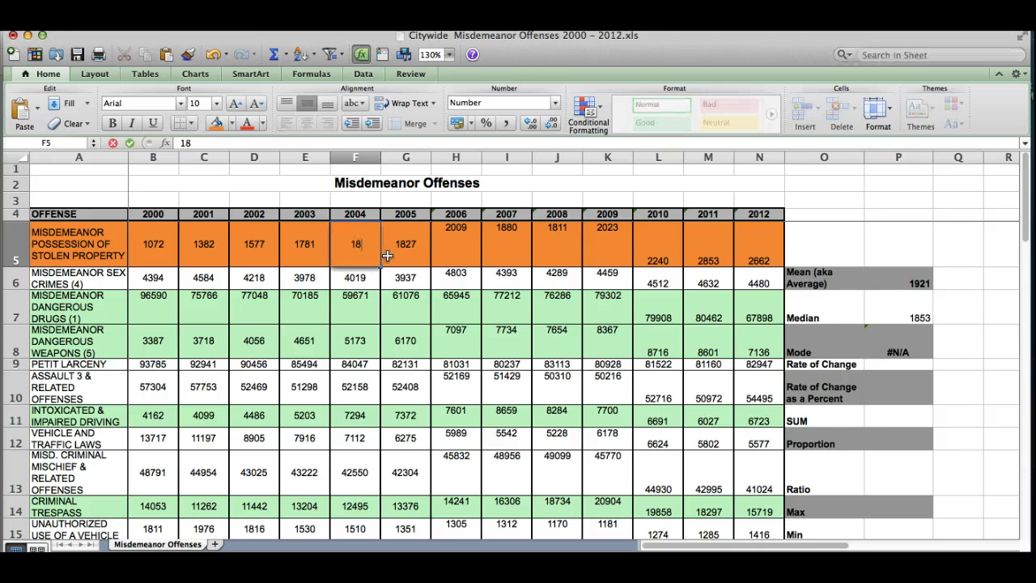
pyautogui.write('7')
pyautogui.press('BackSpace')
pyautogui.write('27')
pyautogui.press('Return')
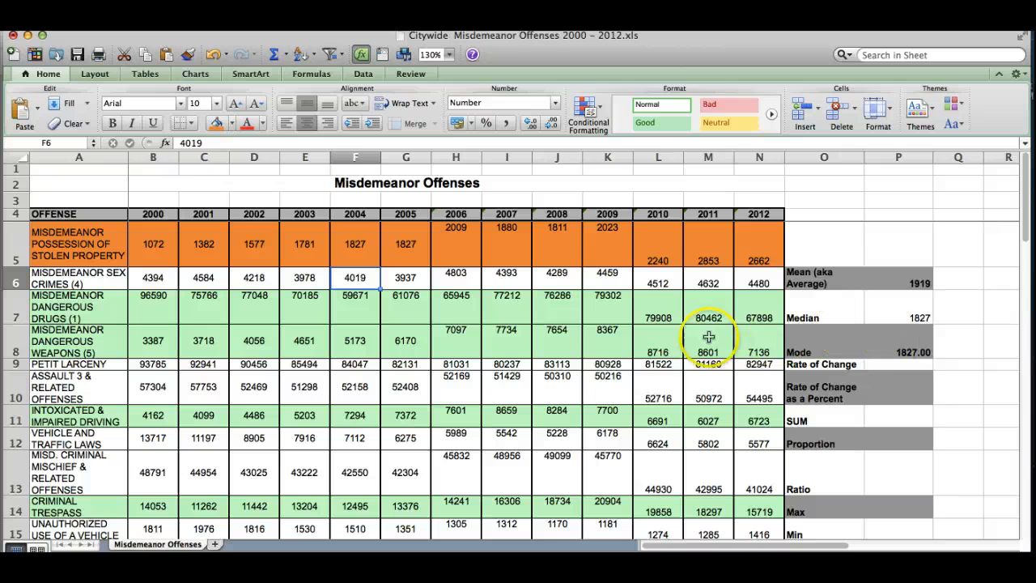
pyautogui.press('super+z')
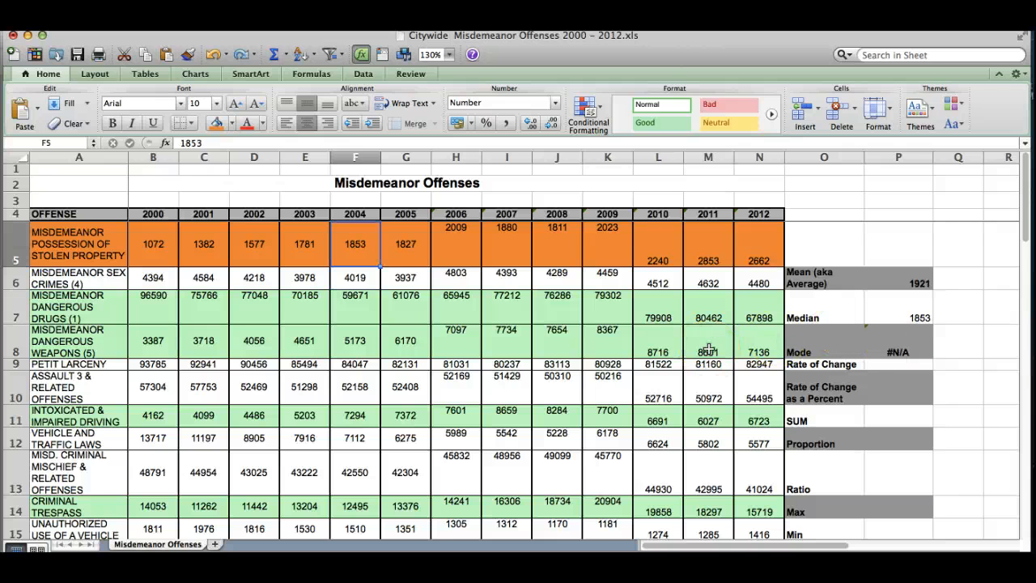
pyautogui.click(640, 315)
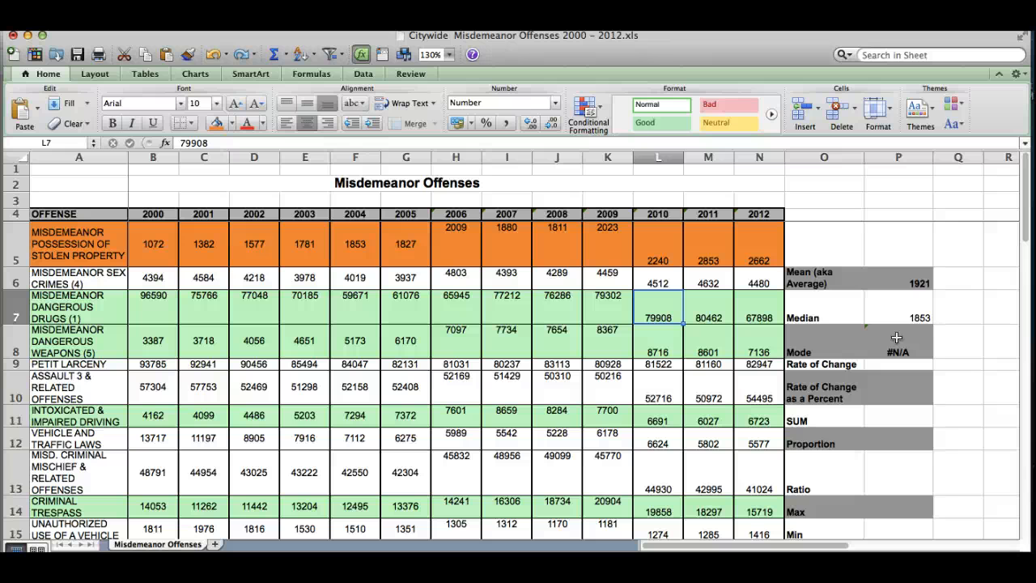
# Step: Calculate the 2000 to 2010 rate of change for stolen property possession in P9 with =(L5-B5)/B5
pyautogui.click(887, 364)
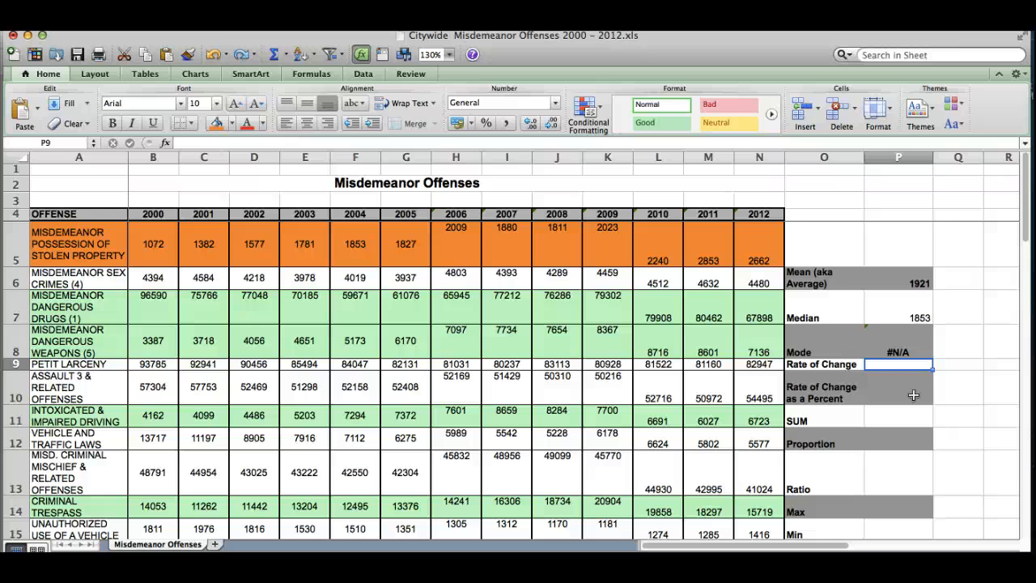
pyautogui.write('=(')
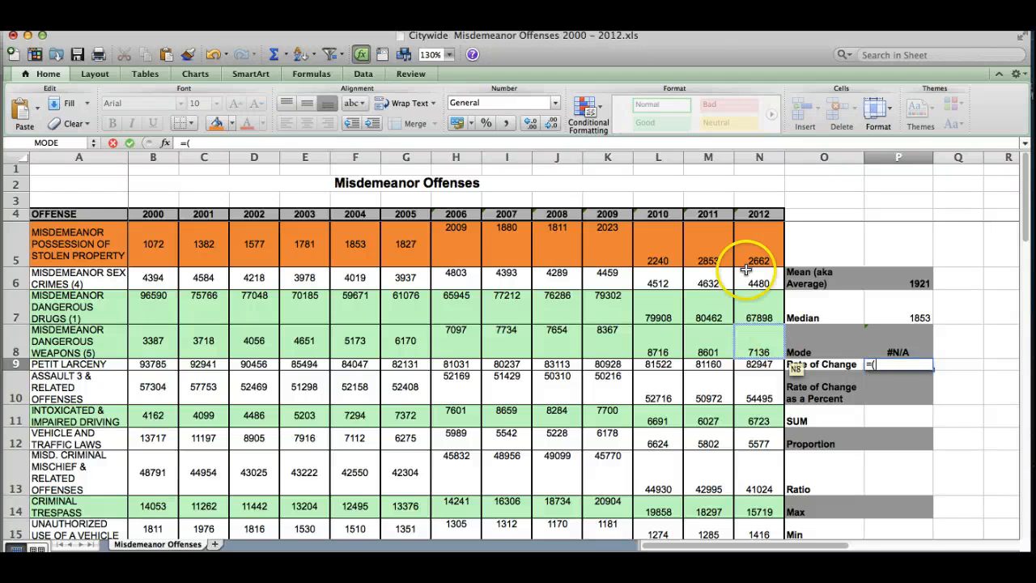
pyautogui.click(661, 263)
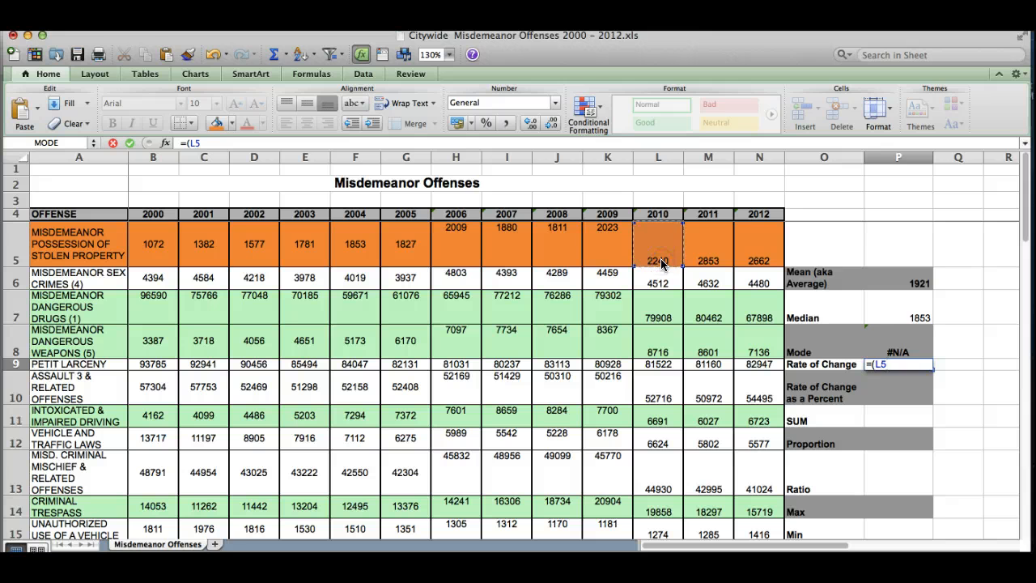
pyautogui.write('-')
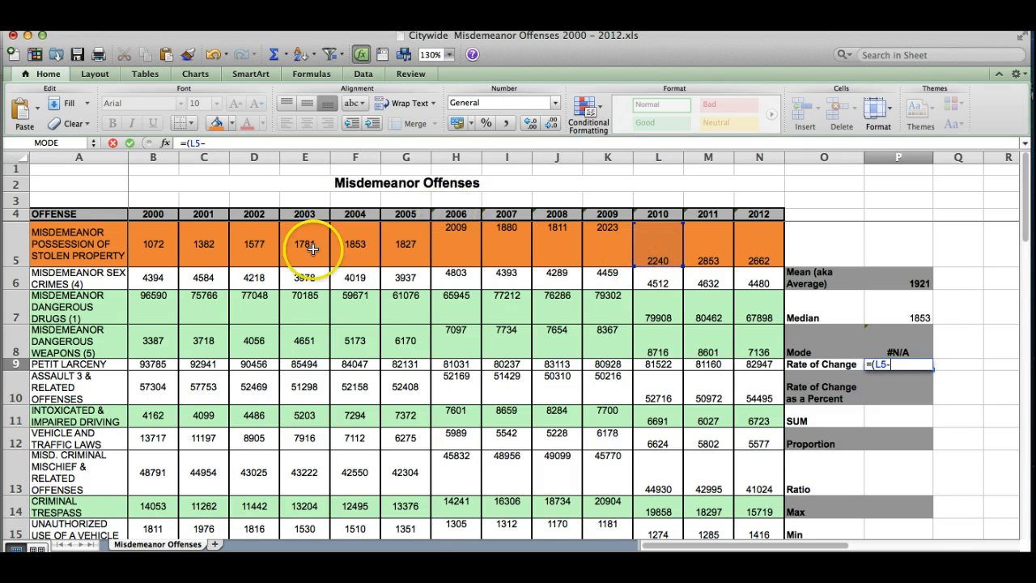
pyautogui.click(152, 245)
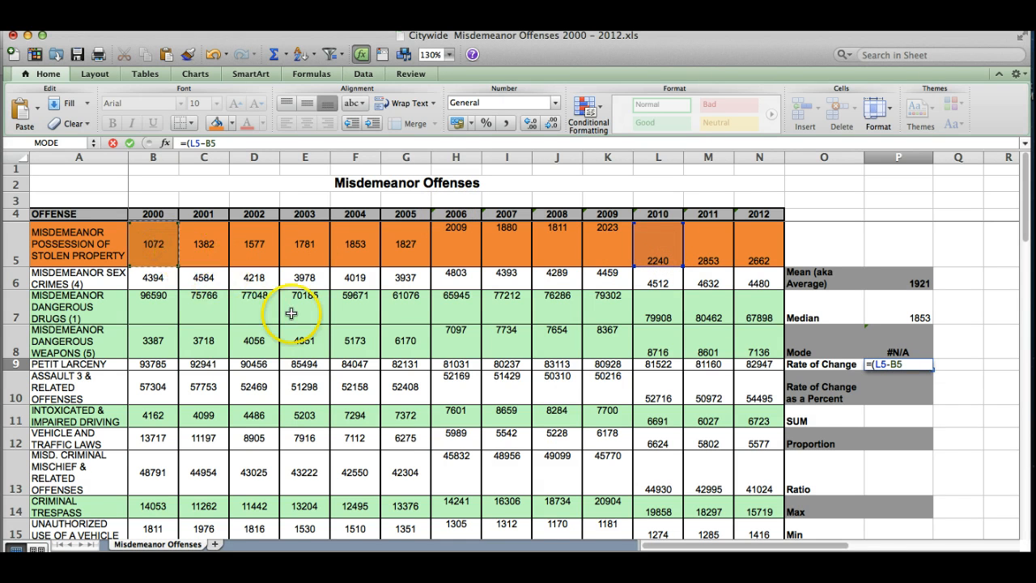
pyautogui.write(')')
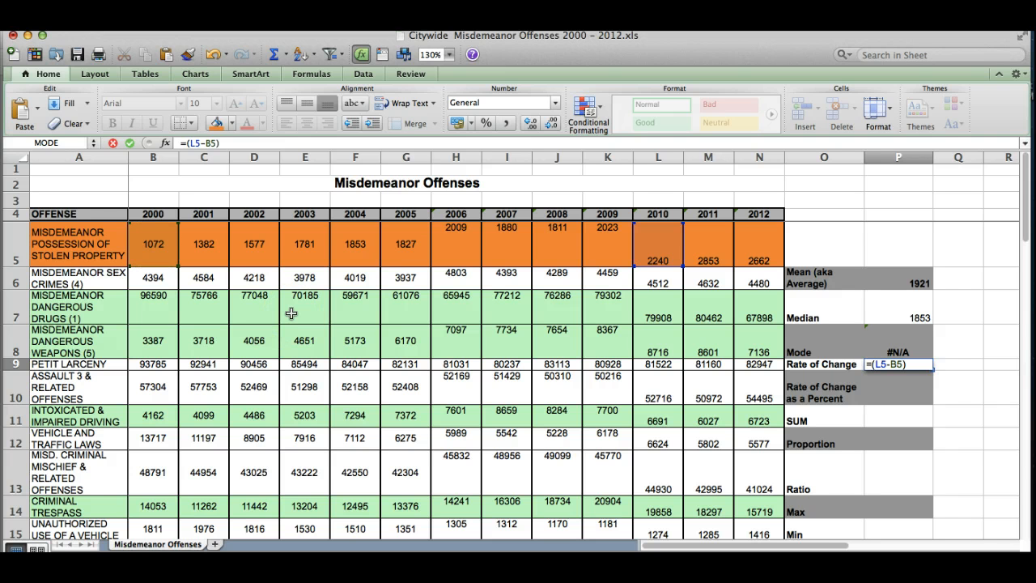
pyautogui.write('/')
pyautogui.click(162, 253)
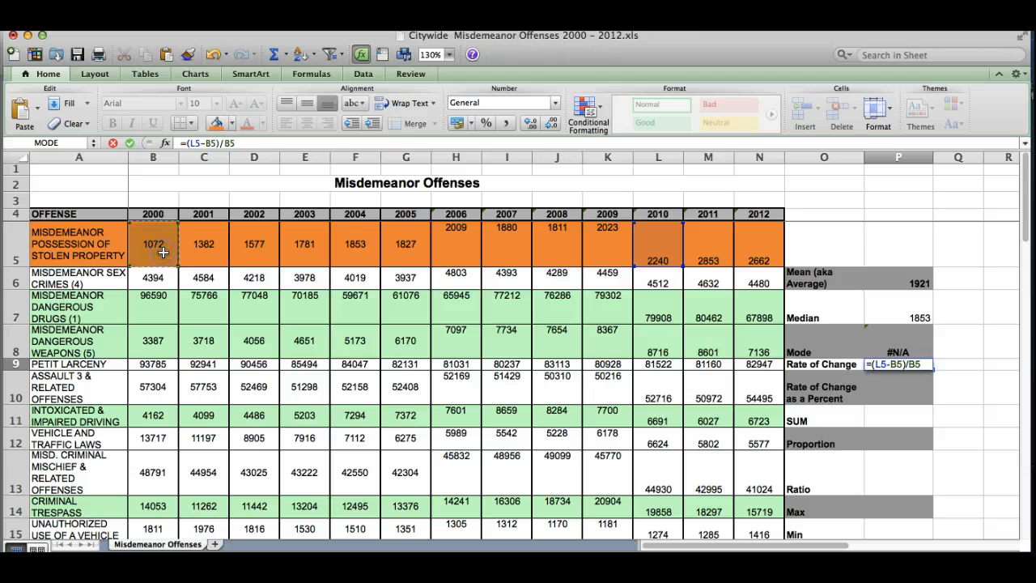
pyautogui.press('Return')
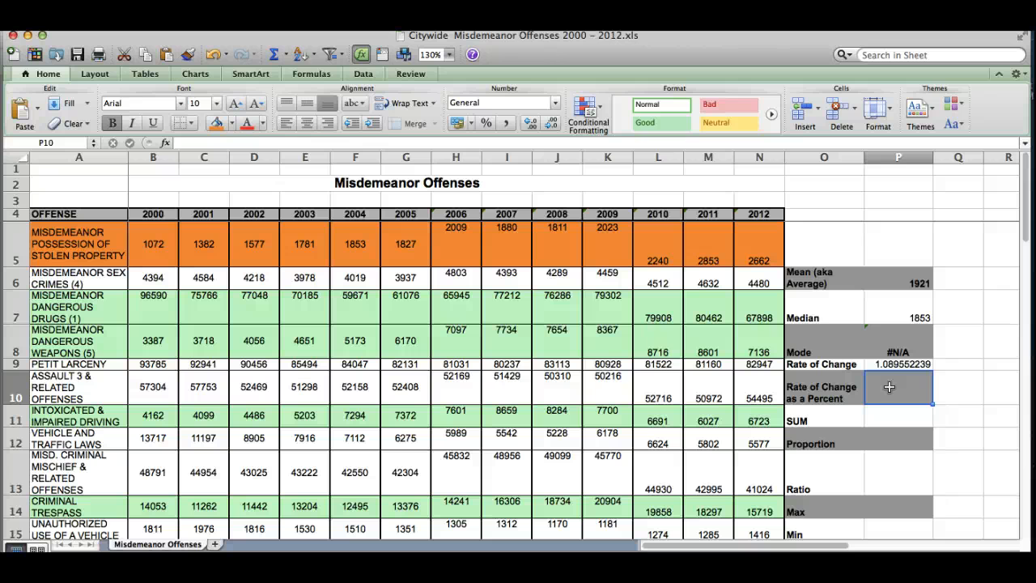
# Step: Calculate the rate of change as a percent in P10 with =100*(L5-B5)/B5
pyautogui.write('=')
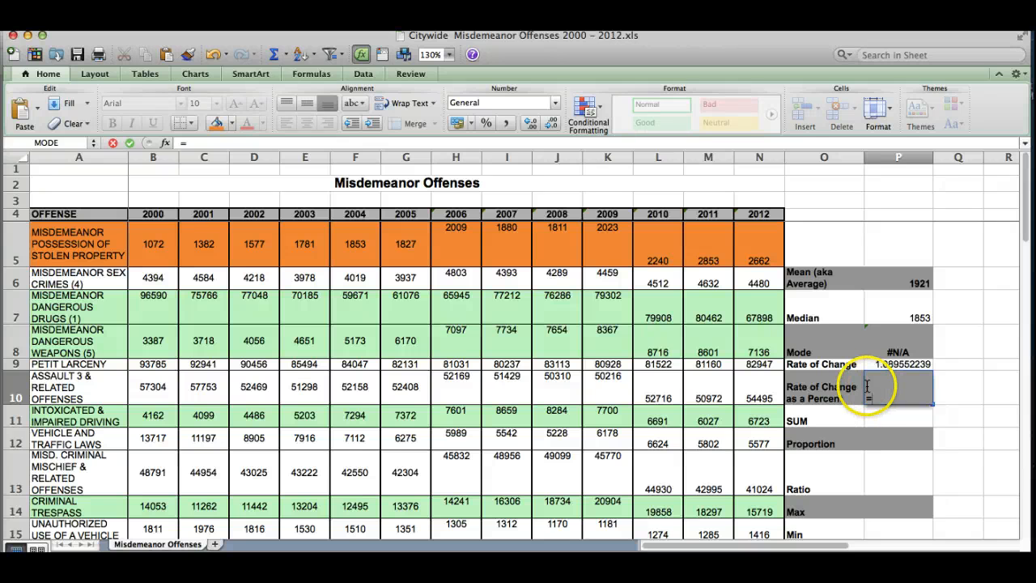
pyautogui.write('(')
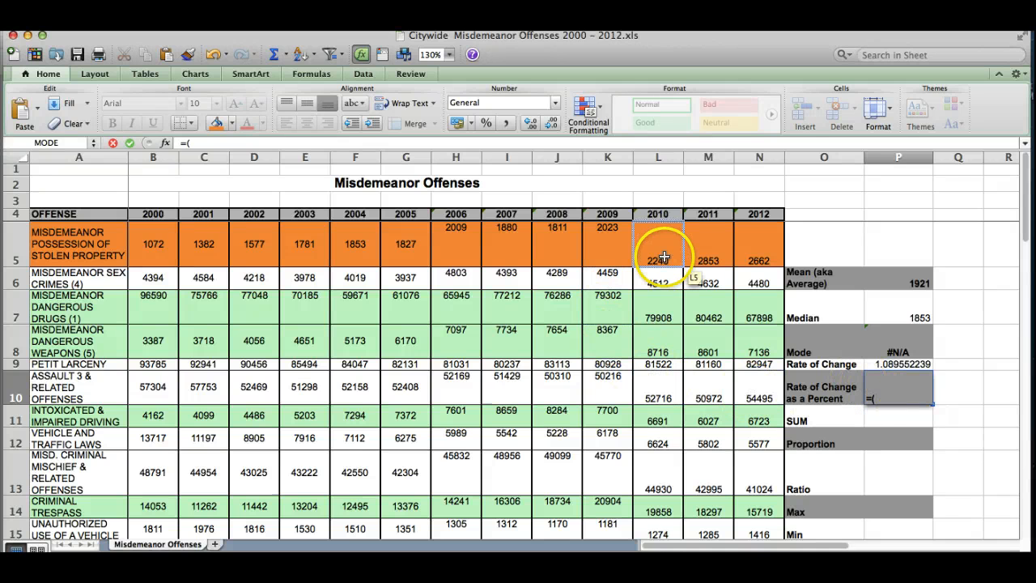
pyautogui.click(661, 247)
pyautogui.write('-')
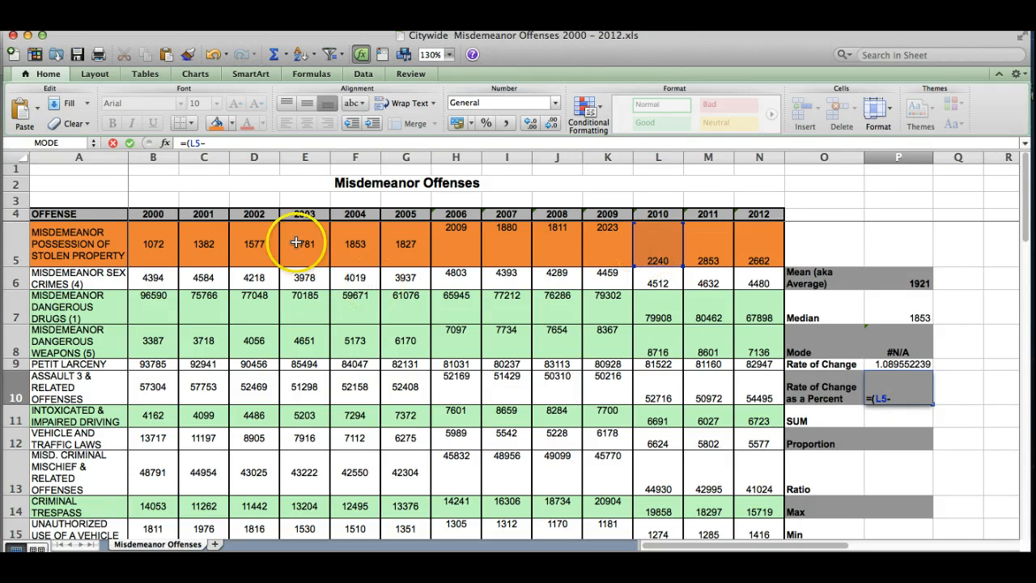
pyautogui.click(133, 234)
pyautogui.write(')')
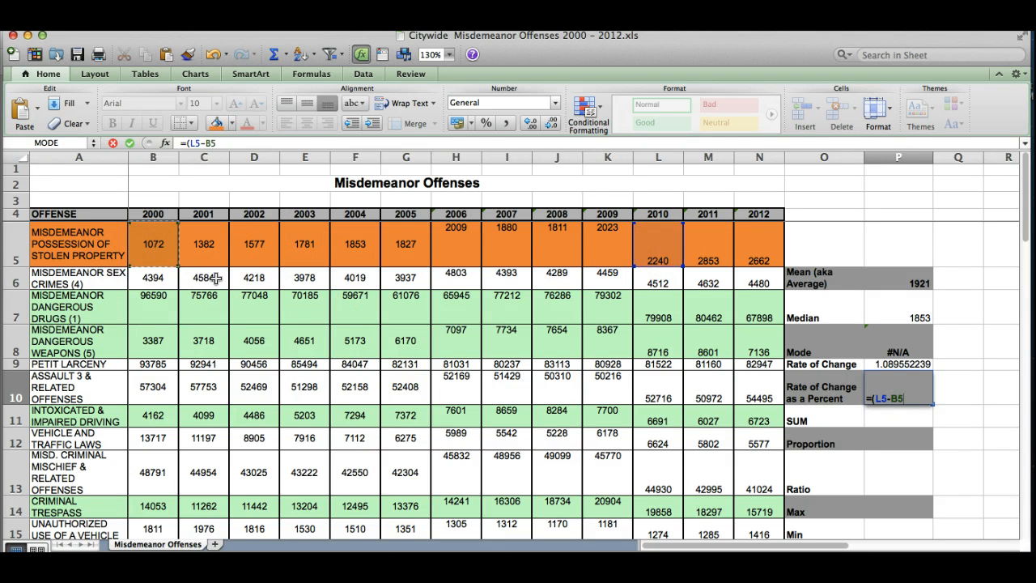
pyautogui.write('/')
pyautogui.click(153, 244)
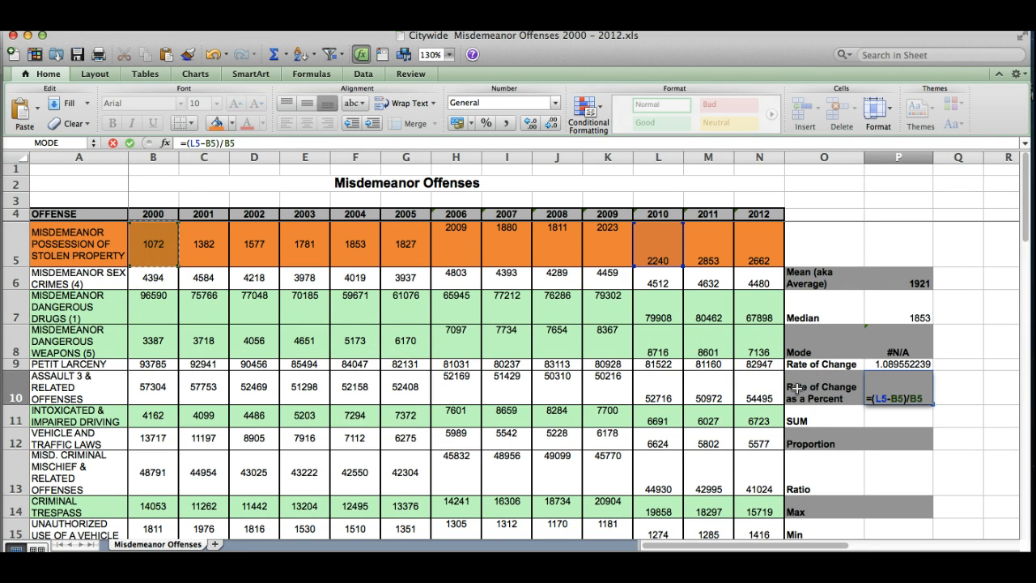
pyautogui.click(873, 400)
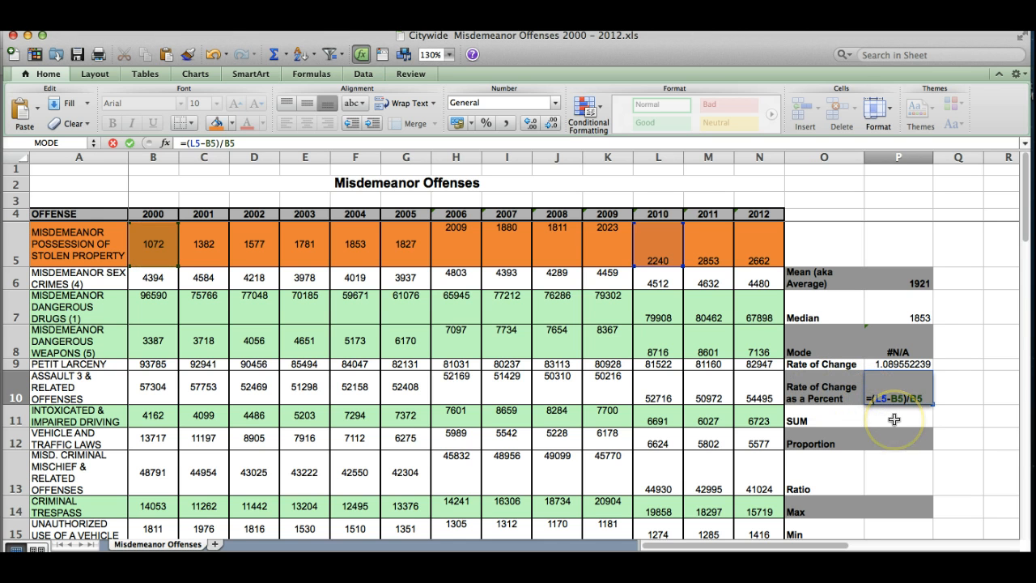
pyautogui.write('100')
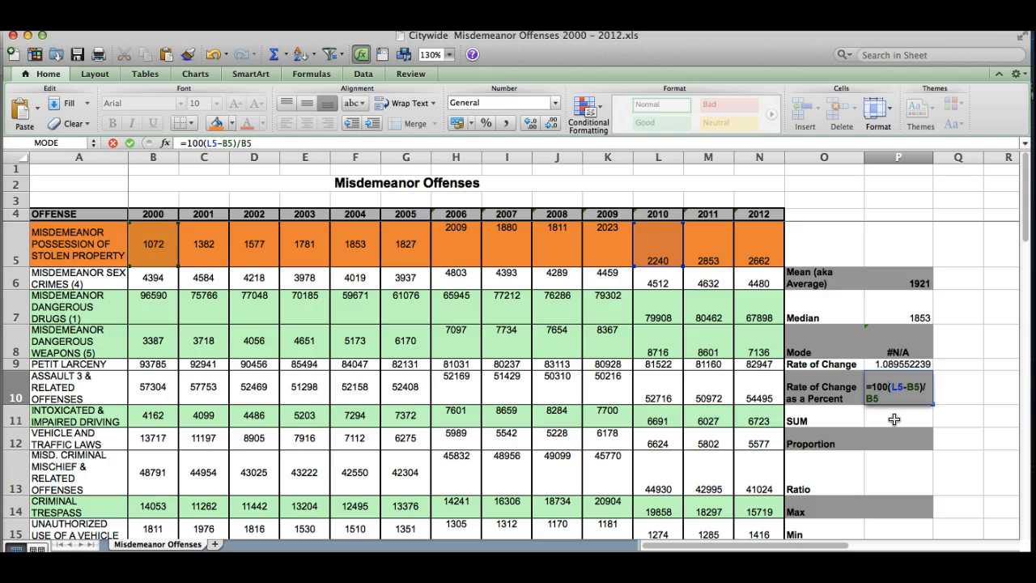
pyautogui.write('*')
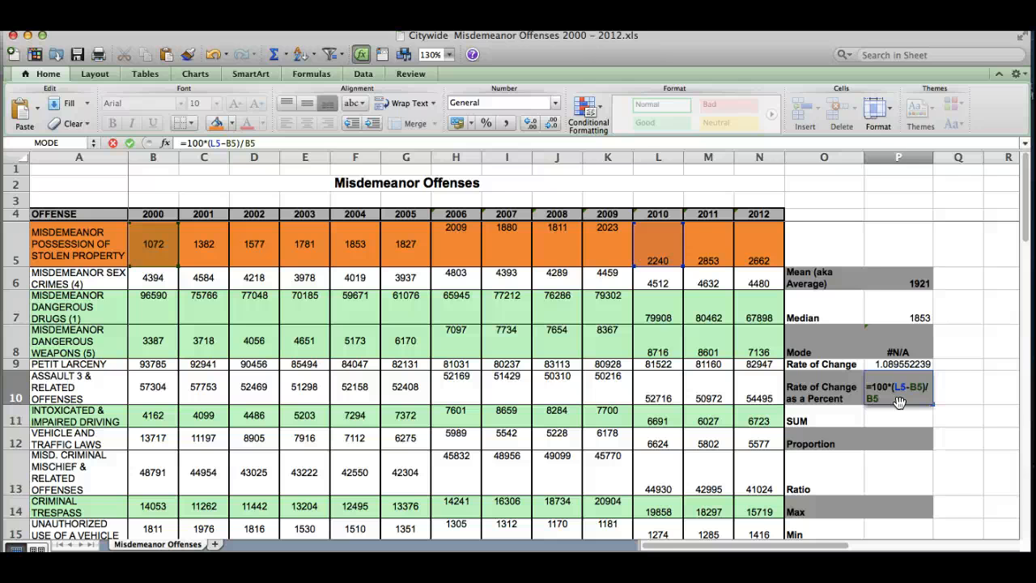
pyautogui.press('Return')
# Step: Reduce the rate of change as a percent in P10 to zero decimal places
pyautogui.click(898, 398)
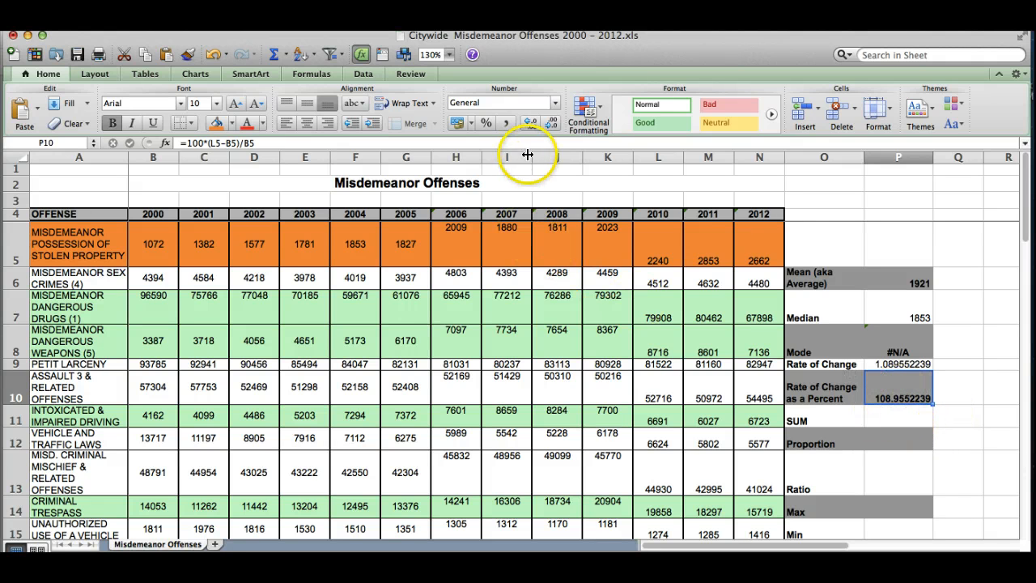
pyautogui.click(553, 123)
pyautogui.click(553, 124)
pyautogui.click(552, 124)
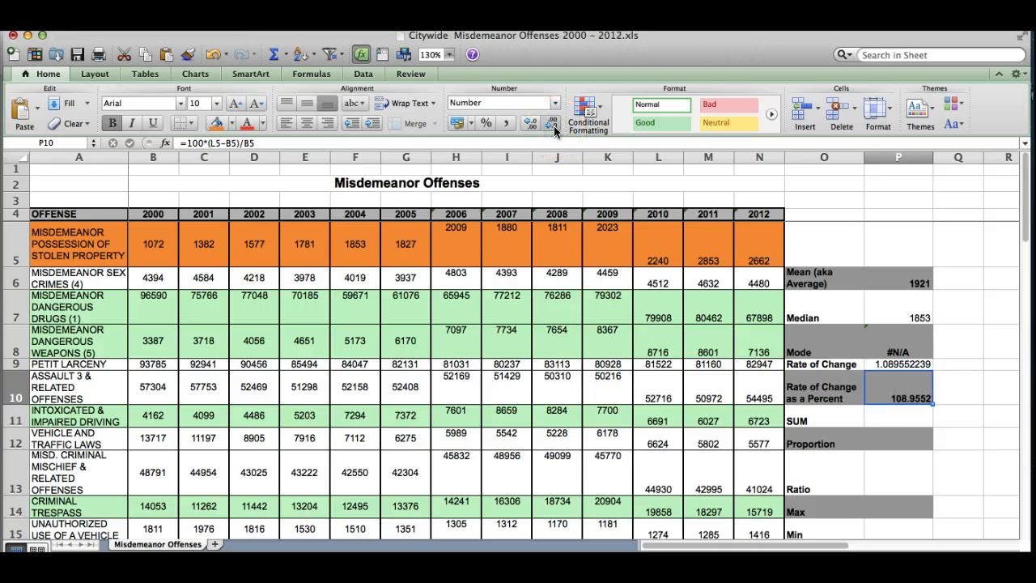
pyautogui.click(554, 126)
pyautogui.click(554, 125)
pyautogui.click(553, 125)
pyautogui.click(554, 125)
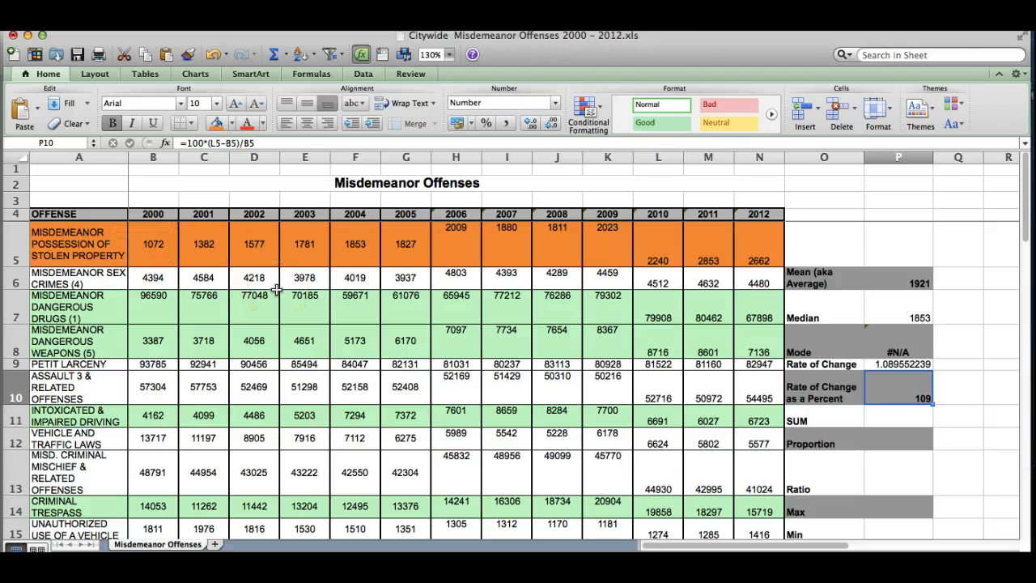
# Step: Apply the percentage format to the rate of change in P9, compare it with P10, and select the SUM cell P11
pyautogui.click(897, 413)
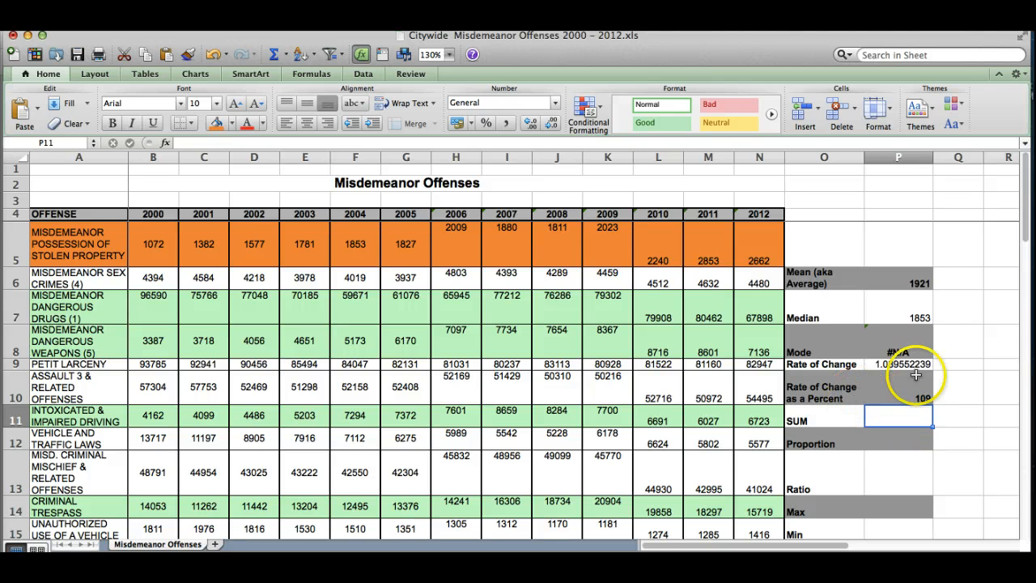
pyautogui.click(913, 387)
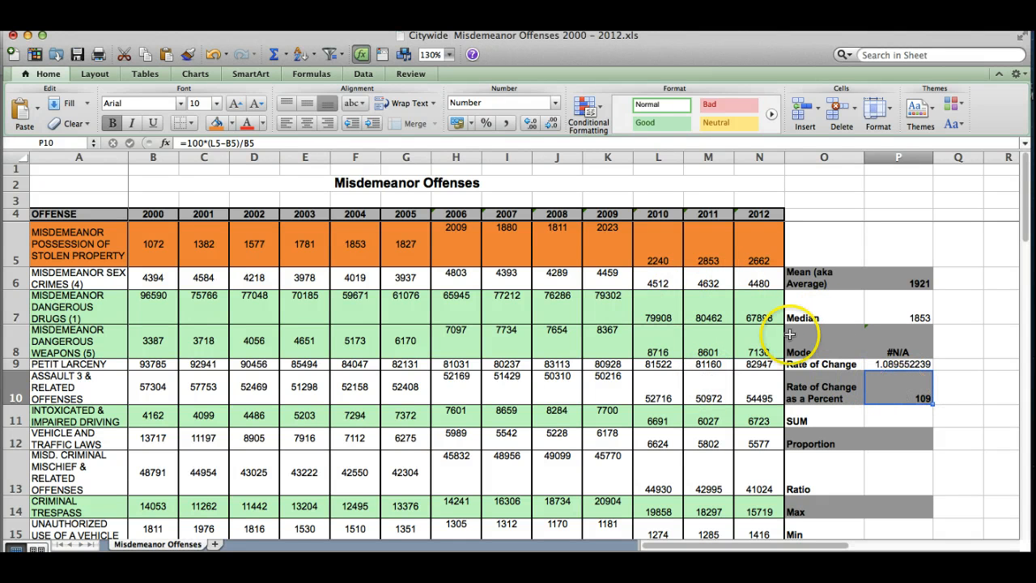
pyautogui.click(893, 363)
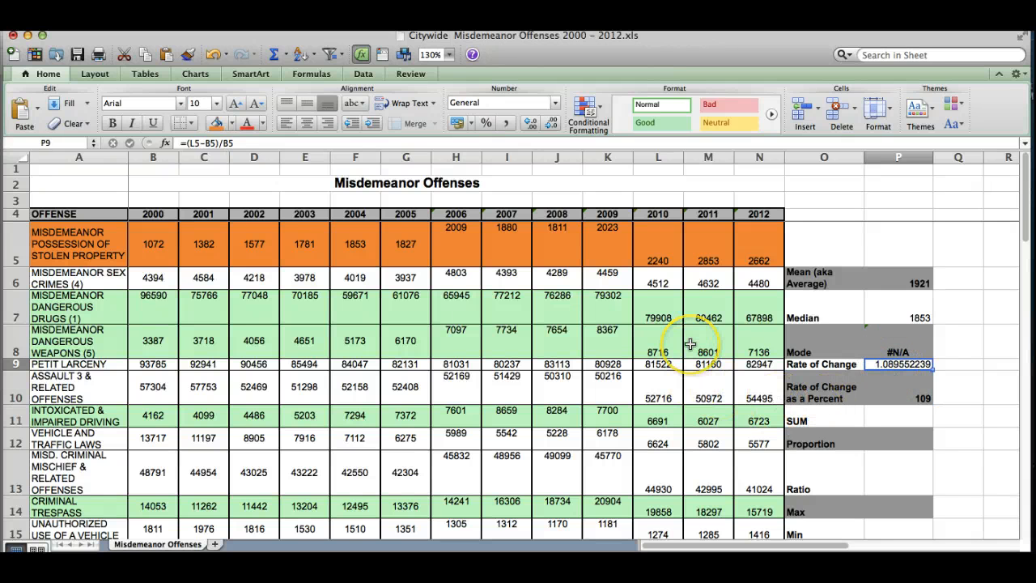
pyautogui.click(485, 123)
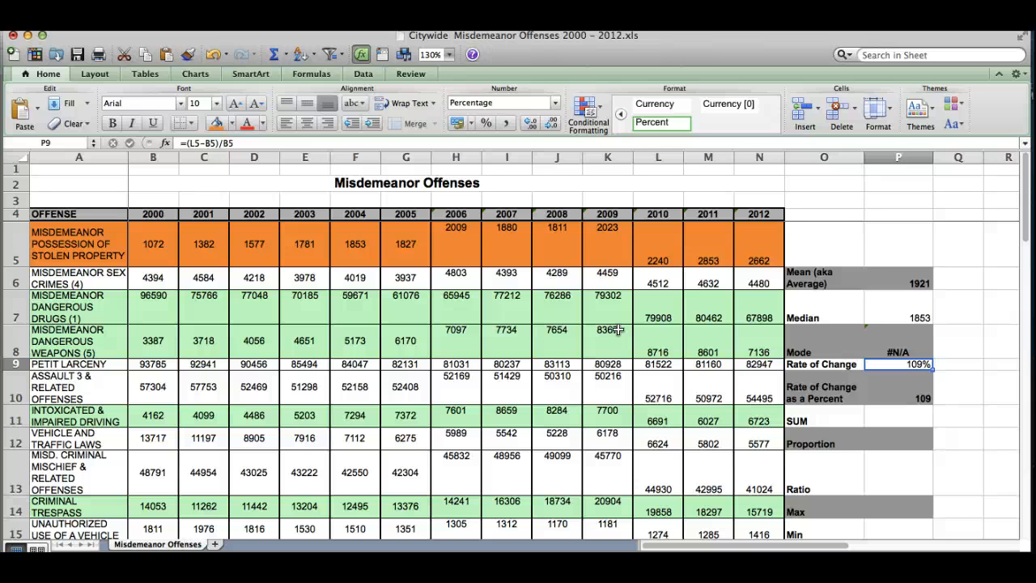
pyautogui.click(901, 397)
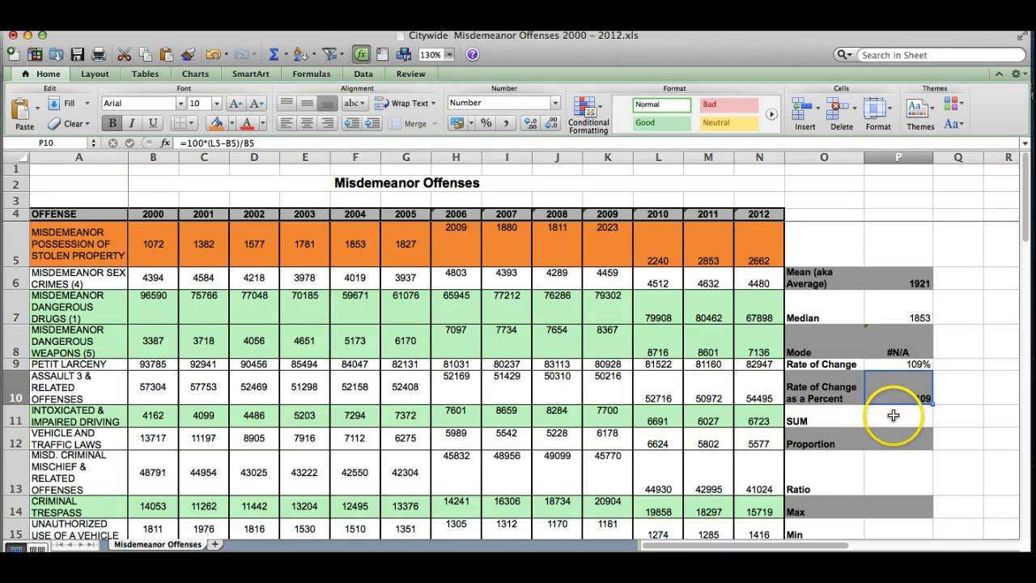
pyautogui.click(894, 416)
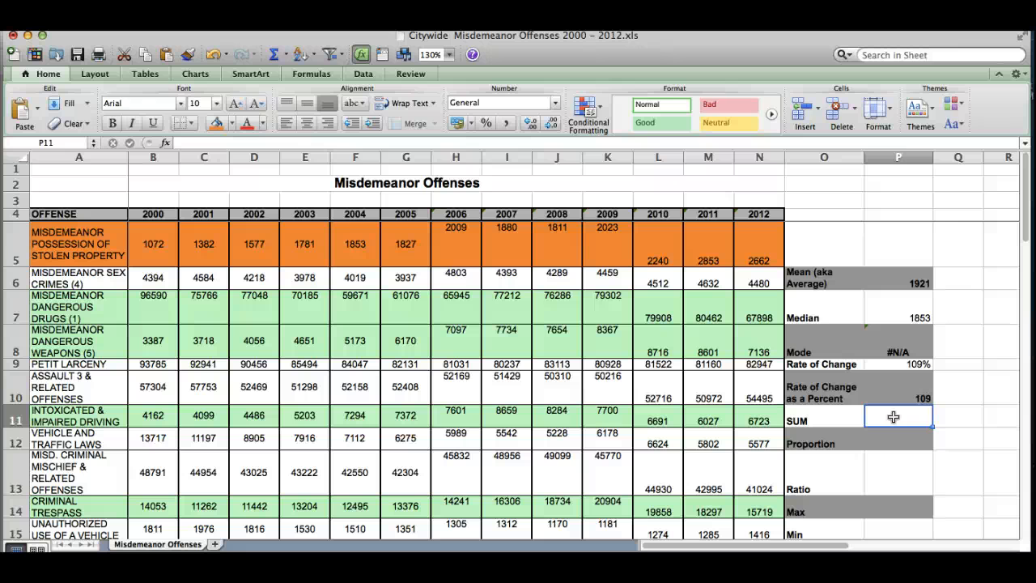
pyautogui.write('=')
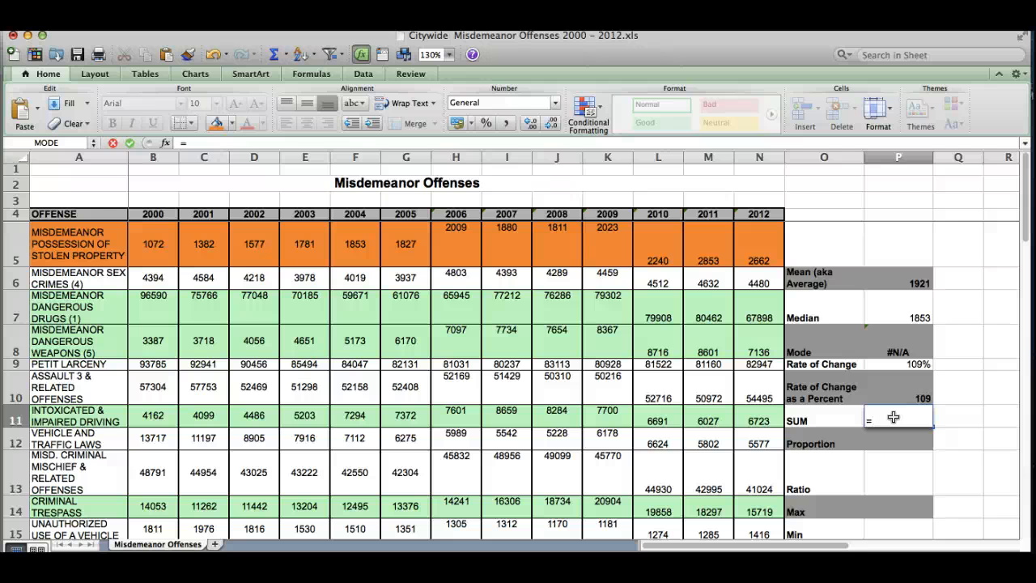
pyautogui.write('(')
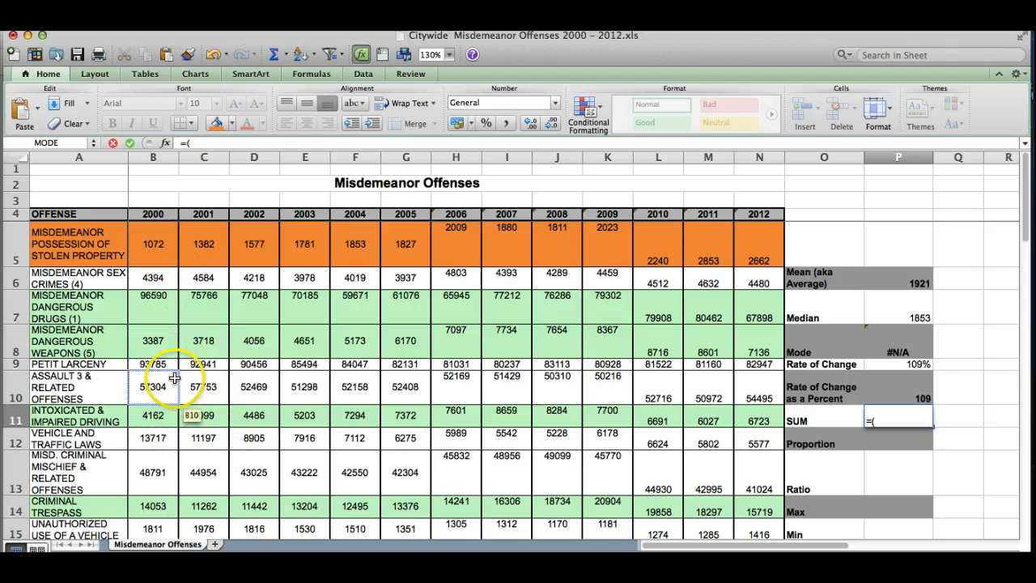
pyautogui.scroll(-10, 174, 378)
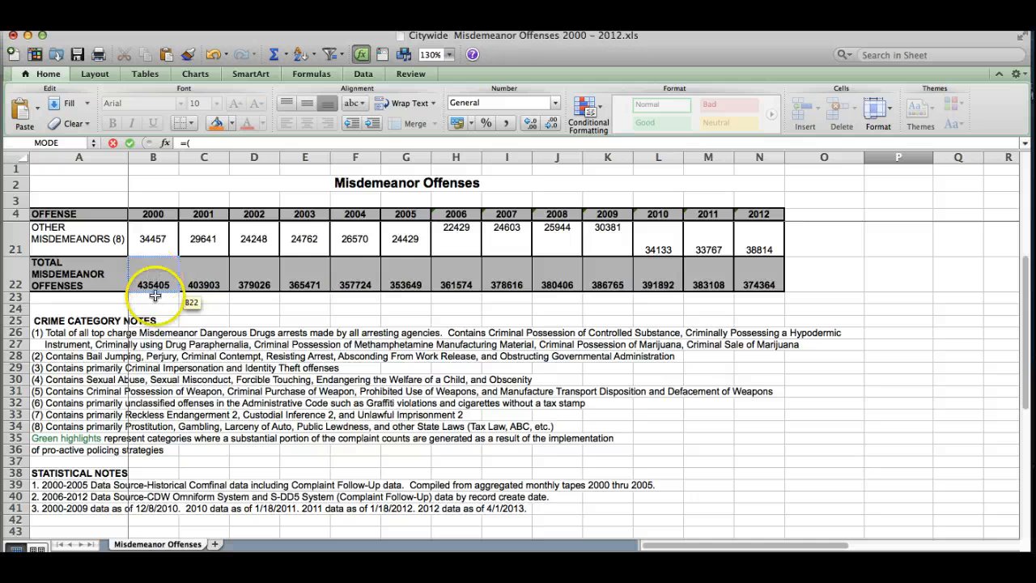
pyautogui.scroll(10, 154, 299)
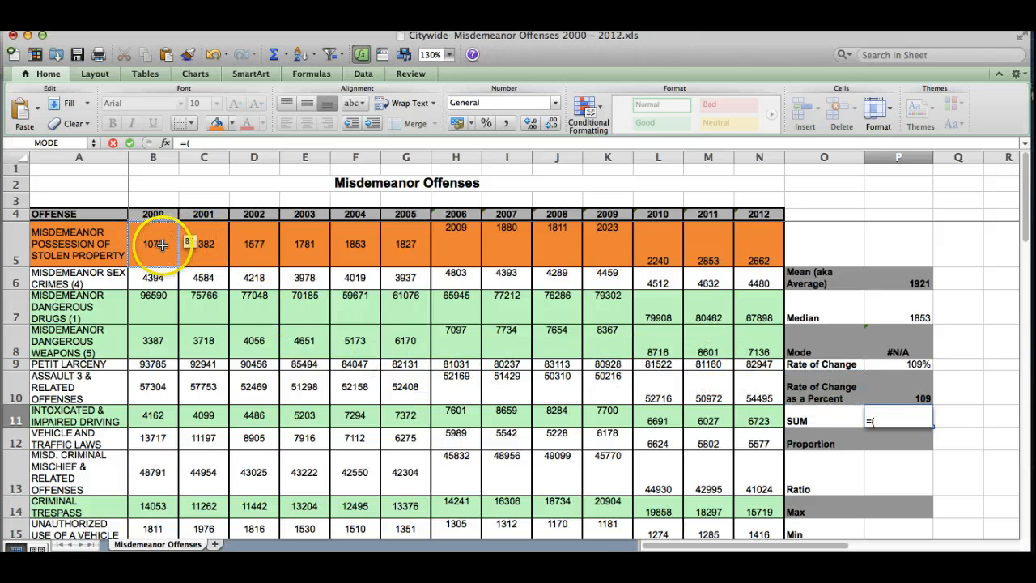
pyautogui.press('Escape')
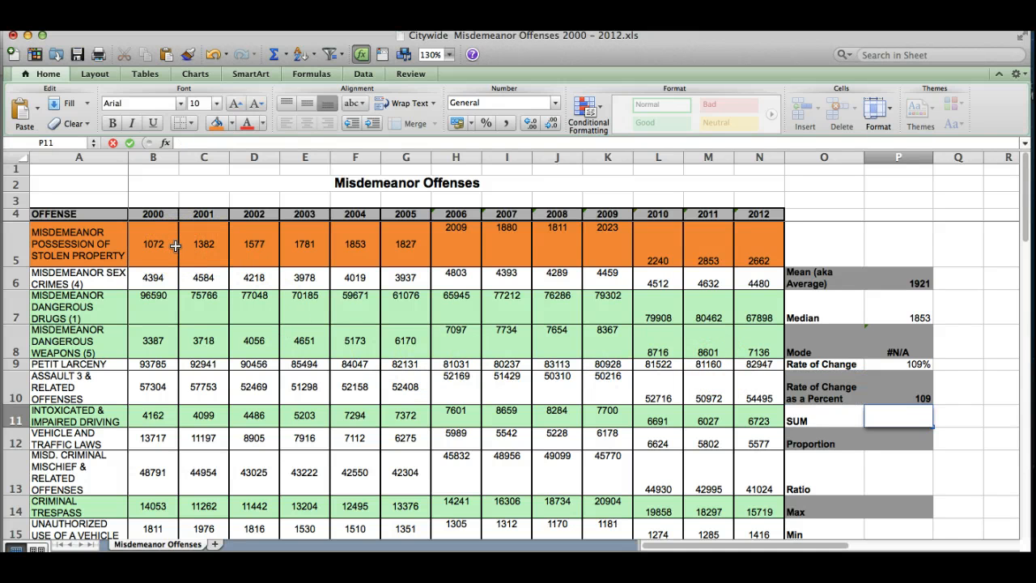
# Step: Sum the 2000 column of offenses in P11 with =SUM(B5:B21) and check it against the total in B22
pyautogui.write('=SUM(')
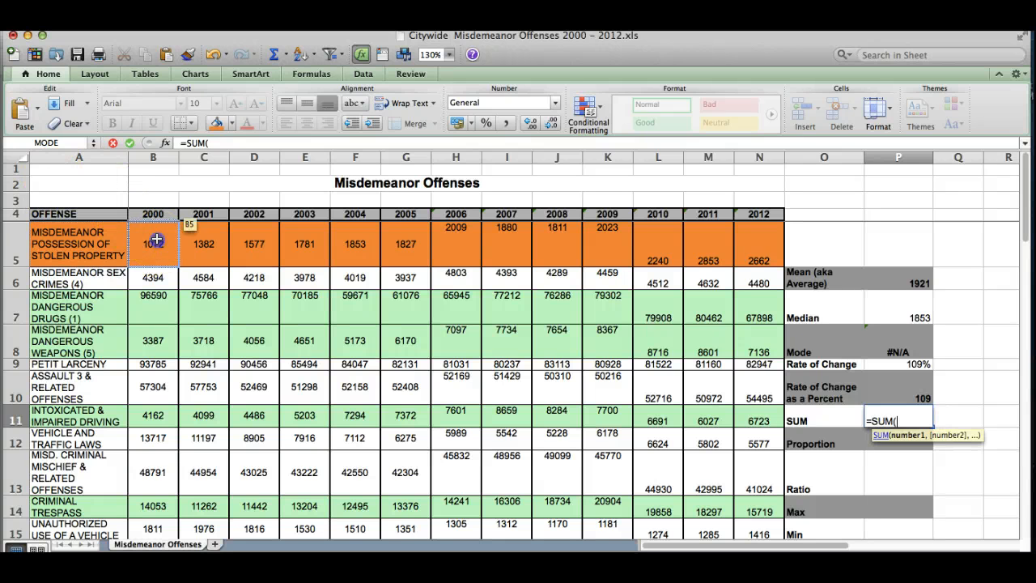
pyautogui.moveTo(155, 239); pyautogui.dragTo(154, 415)
pyautogui.write(')')
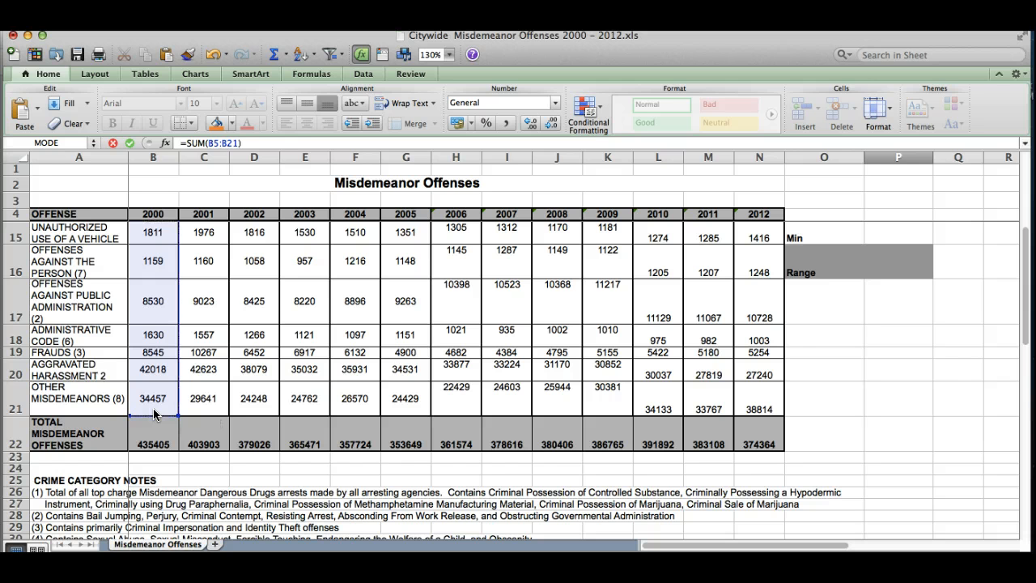
pyautogui.press('Escape')
pyautogui.press('Up')
pyautogui.press('Up')
pyautogui.press('Up')
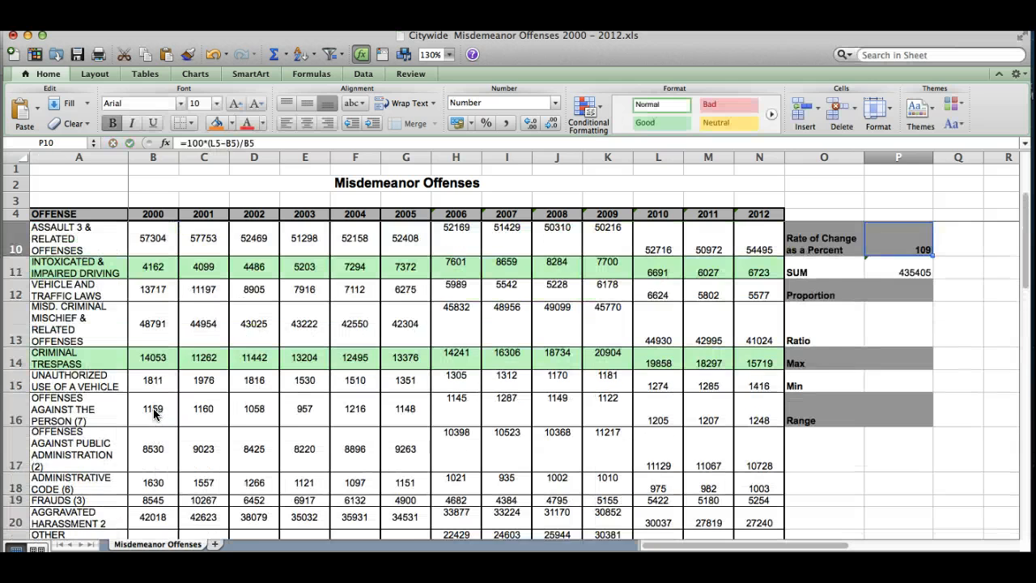
pyautogui.press('Down')
pyautogui.press('Down')
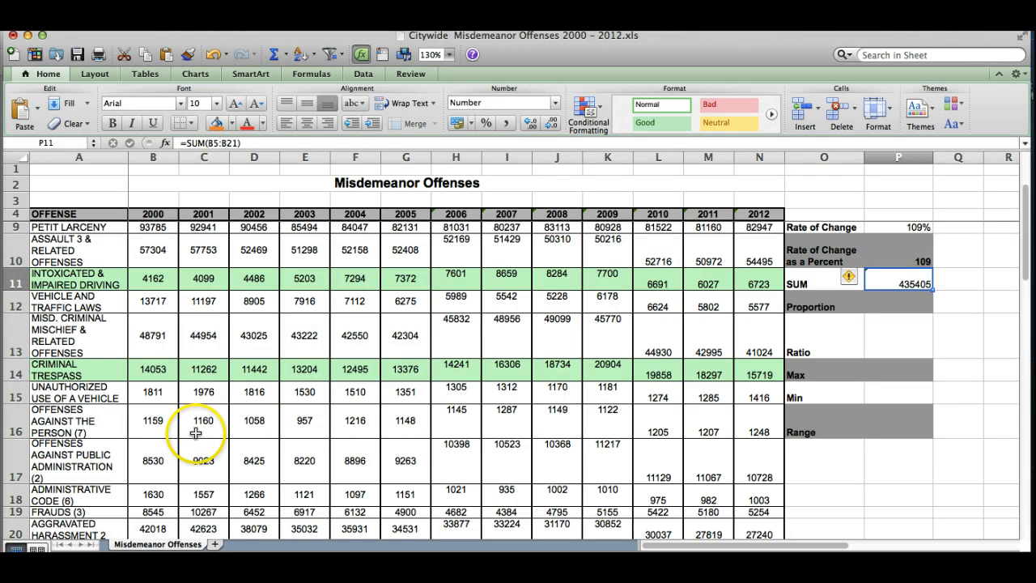
pyautogui.scroll(-5, 195, 429)
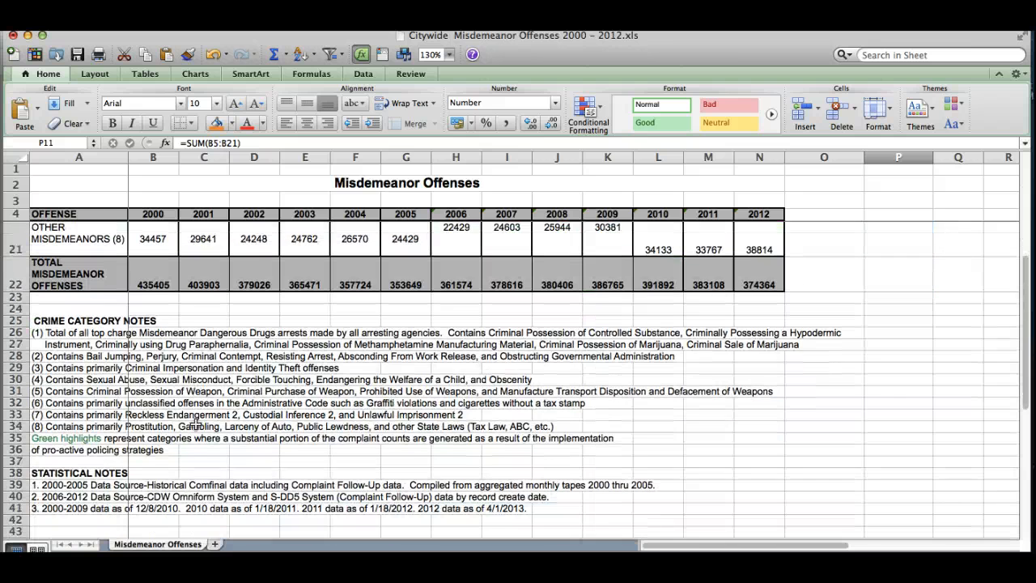
pyautogui.click(167, 287)
pyautogui.scroll(6, 243, 301)
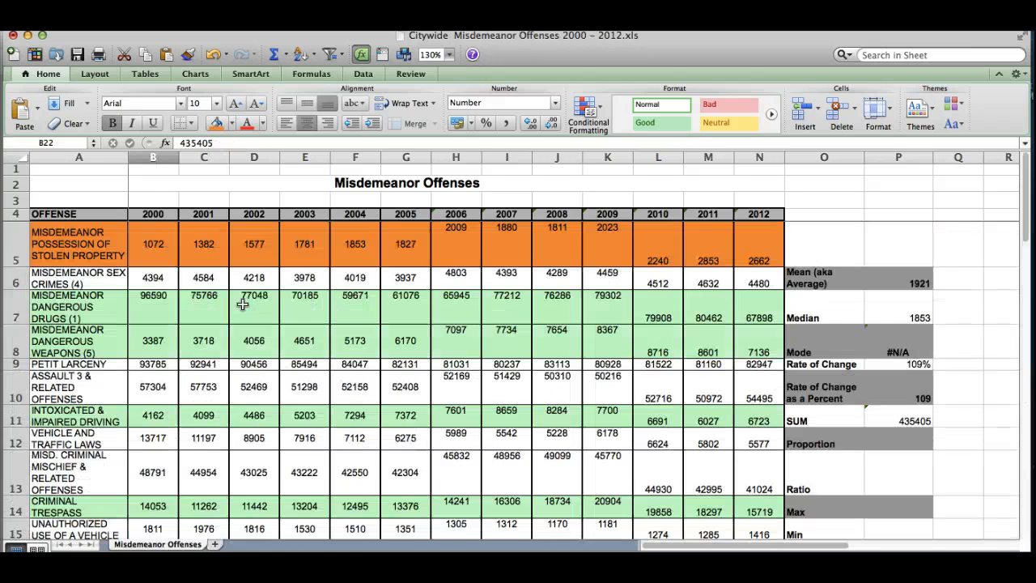
# Step: Change the sum formula in P11 to total the stolen property possession row across all years with =SUM(B5:N5)
pyautogui.click(895, 421)
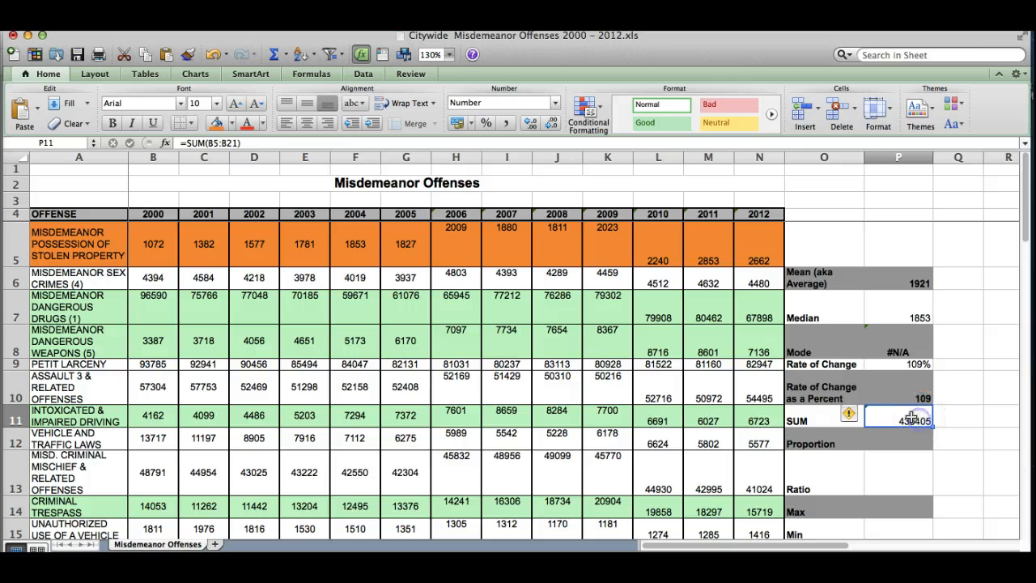
pyautogui.click(215, 142)
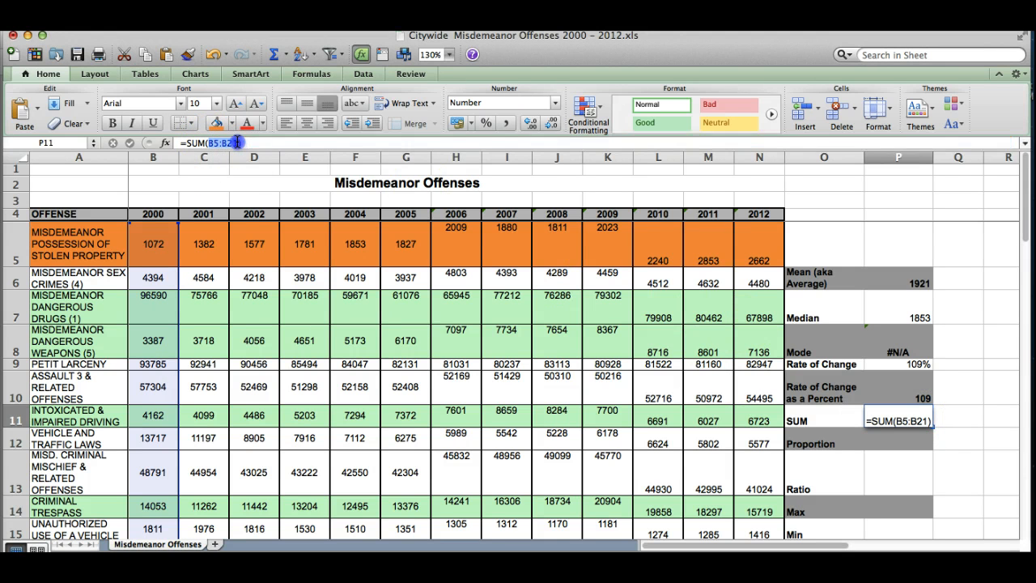
pyautogui.doubleClick(236, 143)
pyautogui.press('BackSpace')
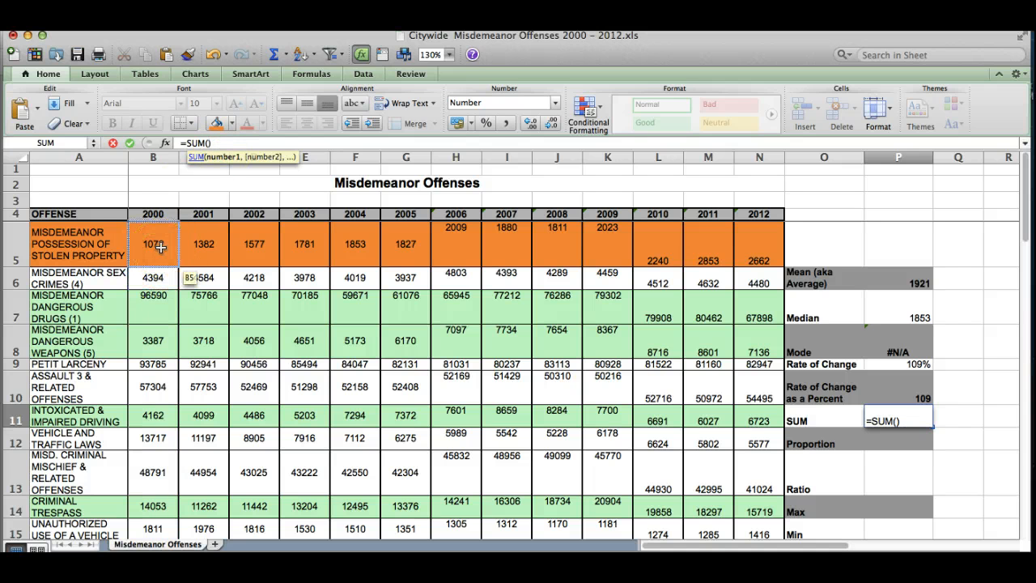
pyautogui.moveTo(161, 248); pyautogui.dragTo(747, 230)
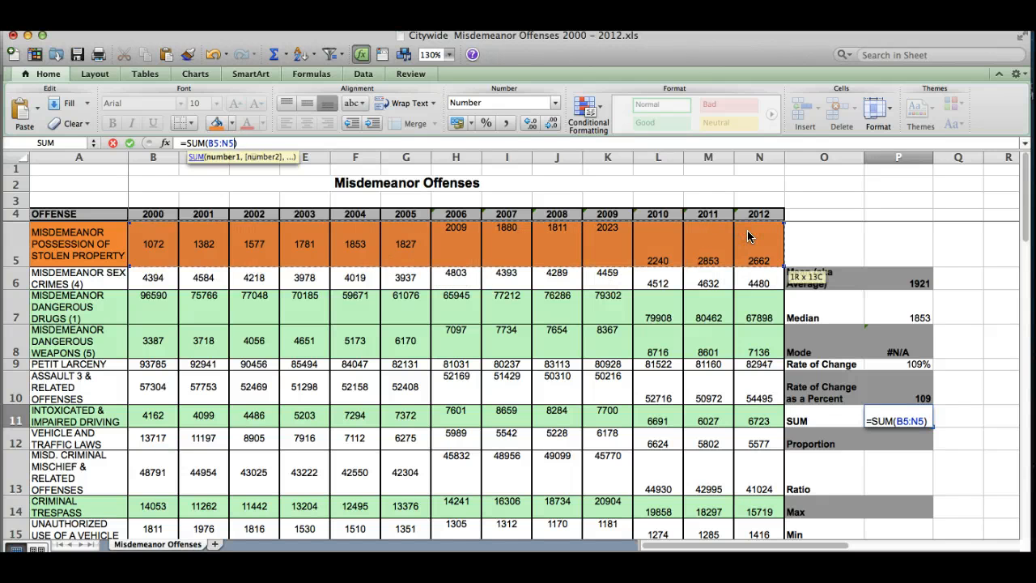
pyautogui.press('Return')
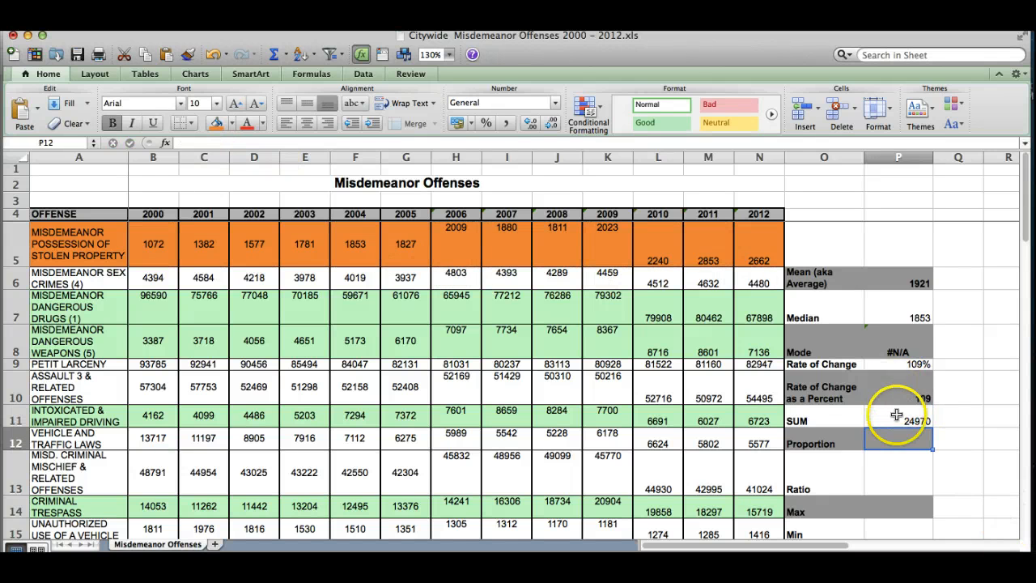
pyautogui.click(898, 418)
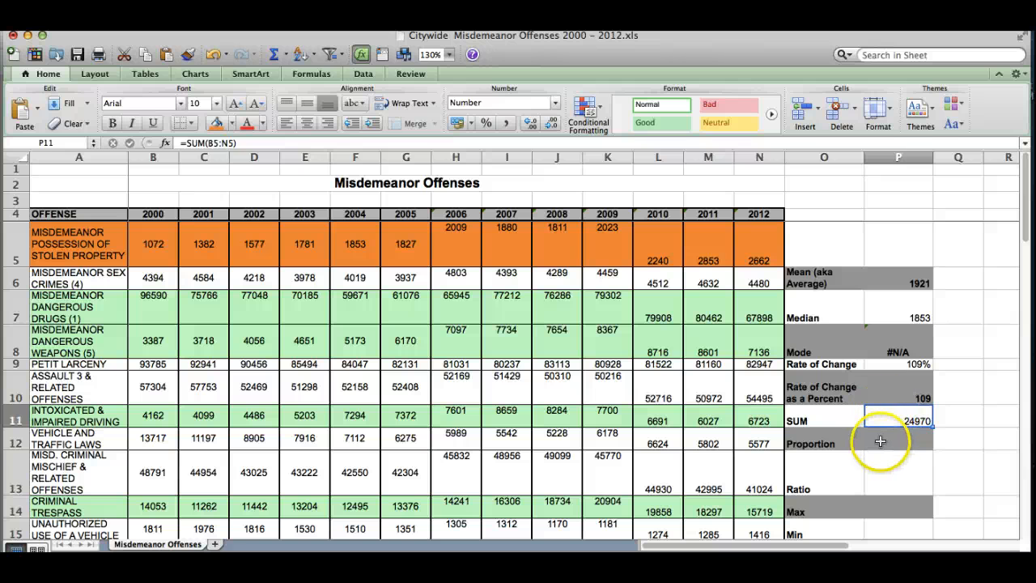
# Step: Calculate the 2005 proportion of all stolen property possession offenses in P12 with =G5/P11
pyautogui.click(880, 441)
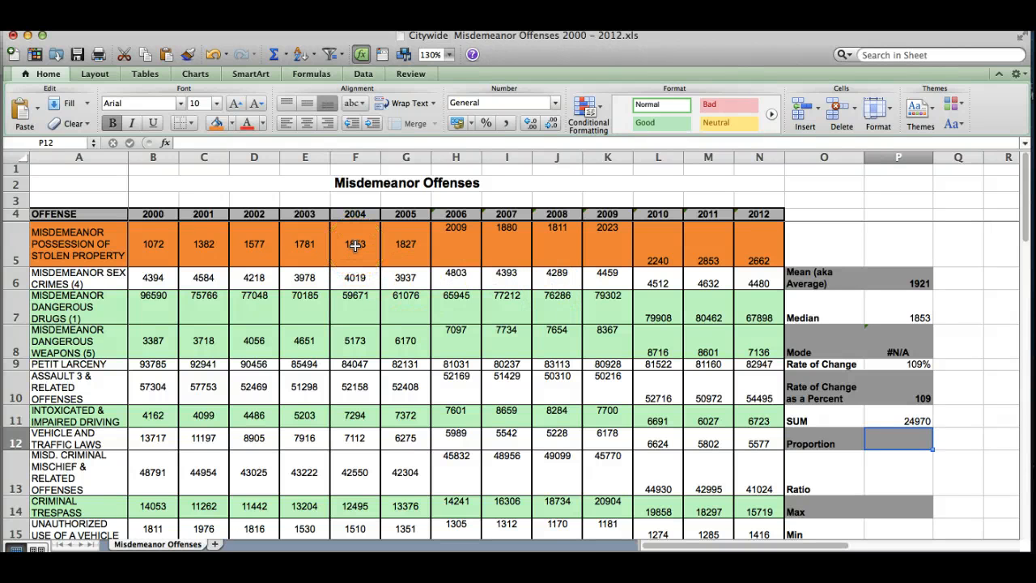
pyautogui.click(407, 244)
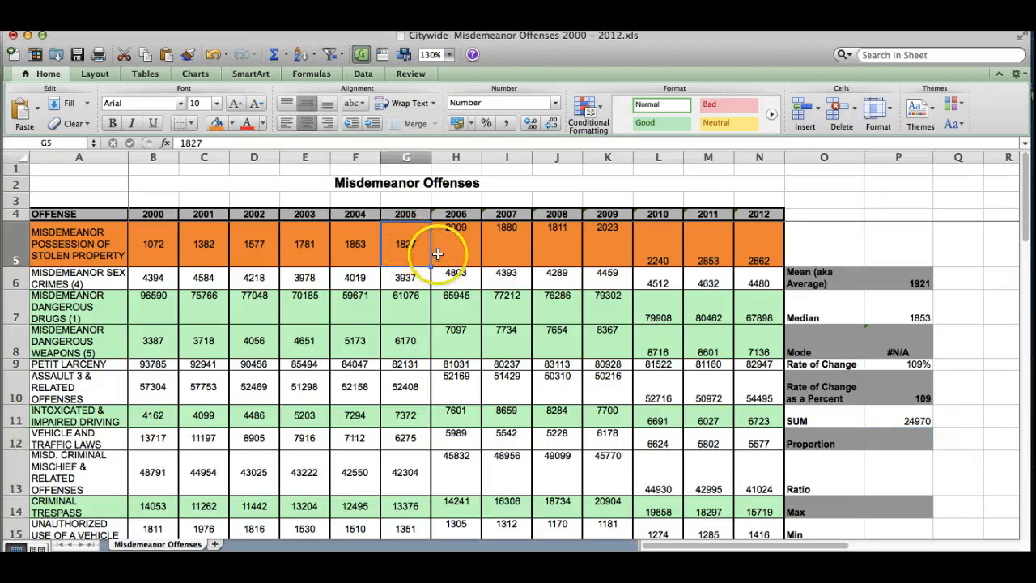
pyautogui.click(893, 433)
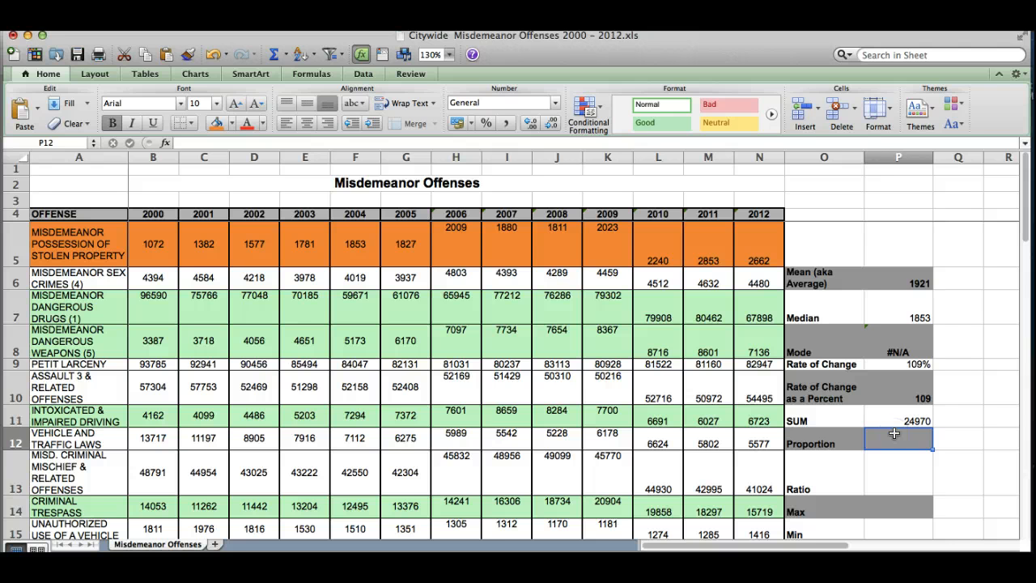
pyautogui.click(415, 238)
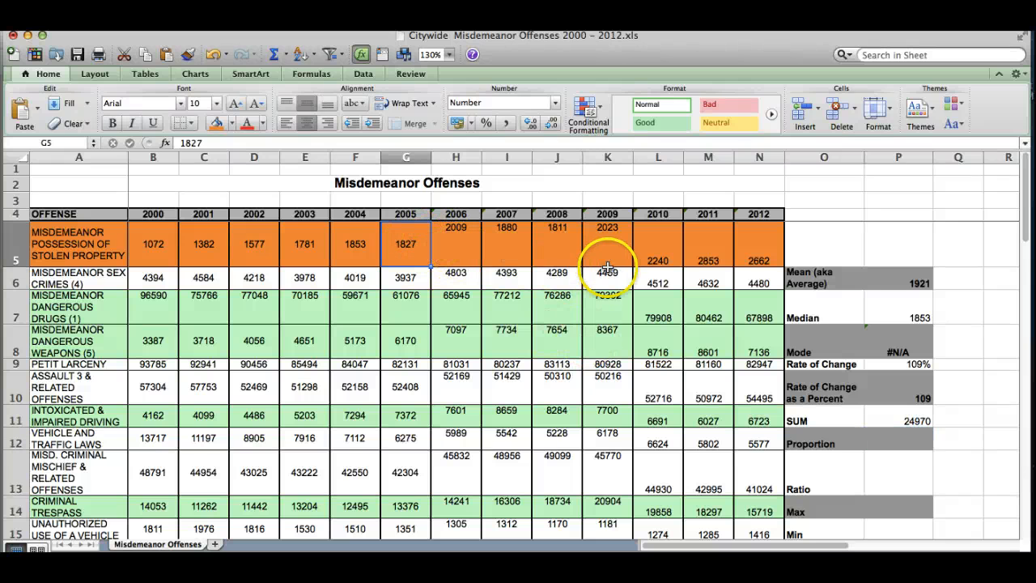
pyautogui.click(888, 420)
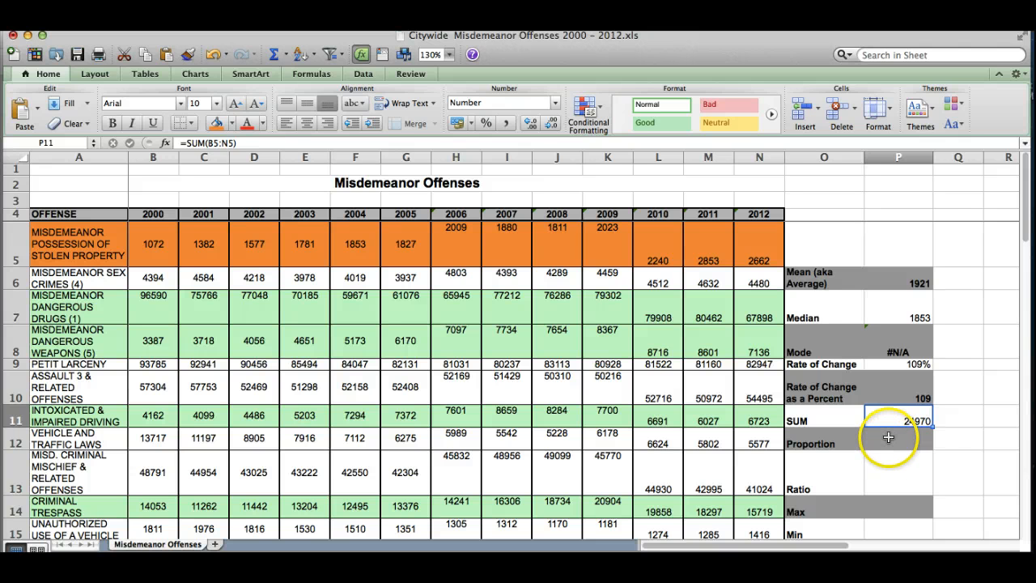
pyautogui.click(888, 437)
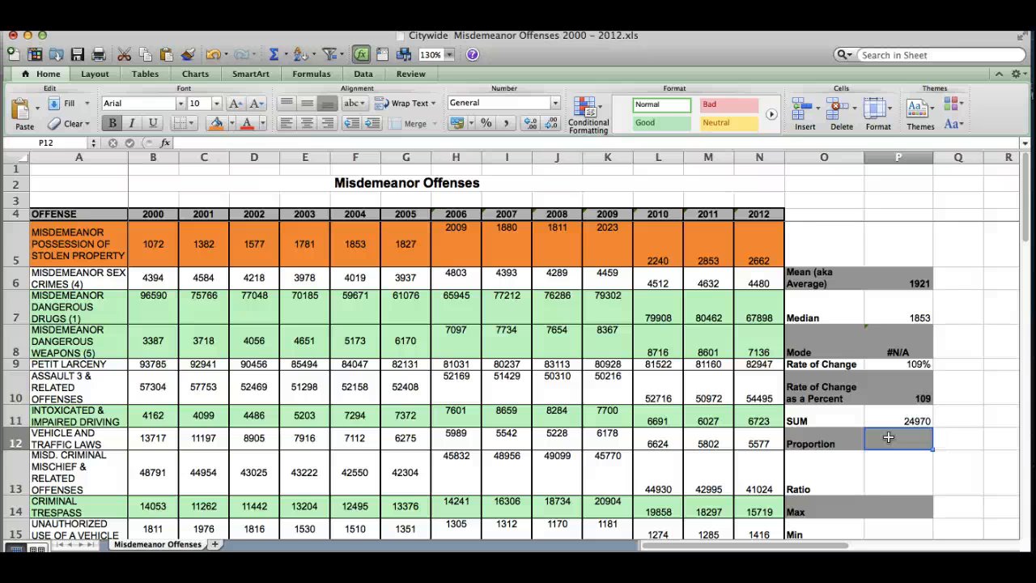
pyautogui.write('=')
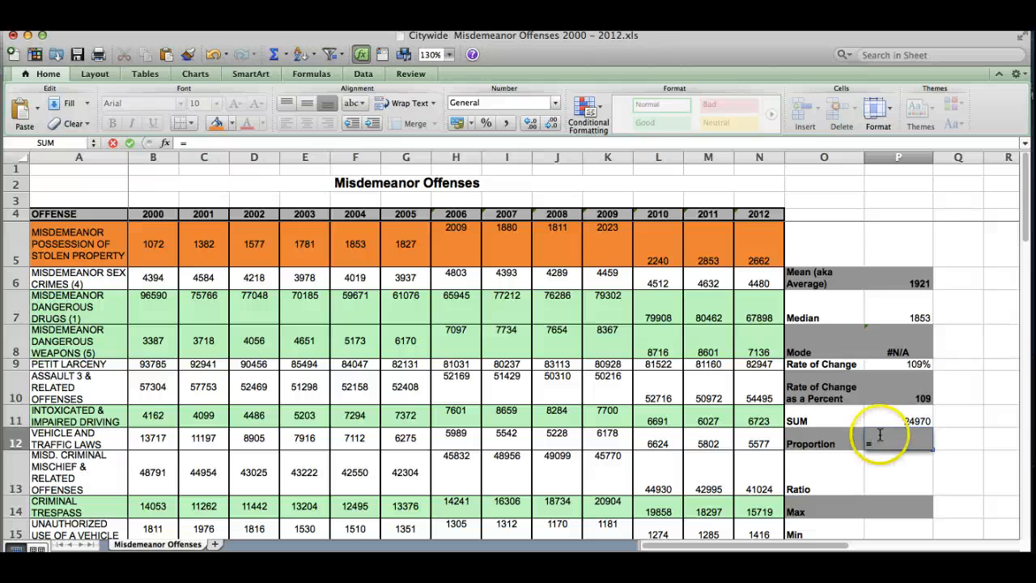
pyautogui.click(440, 226)
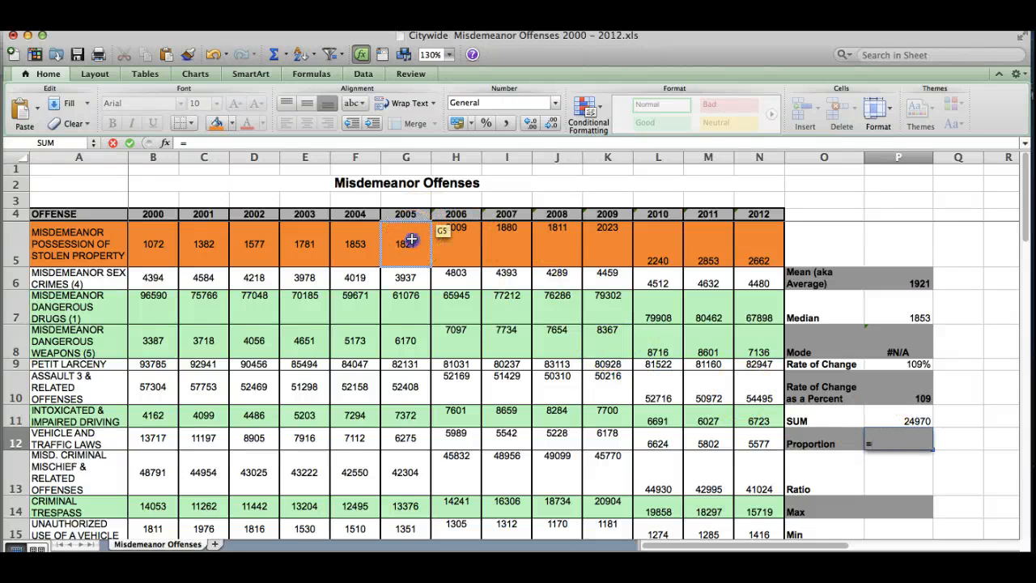
pyautogui.click(405, 239)
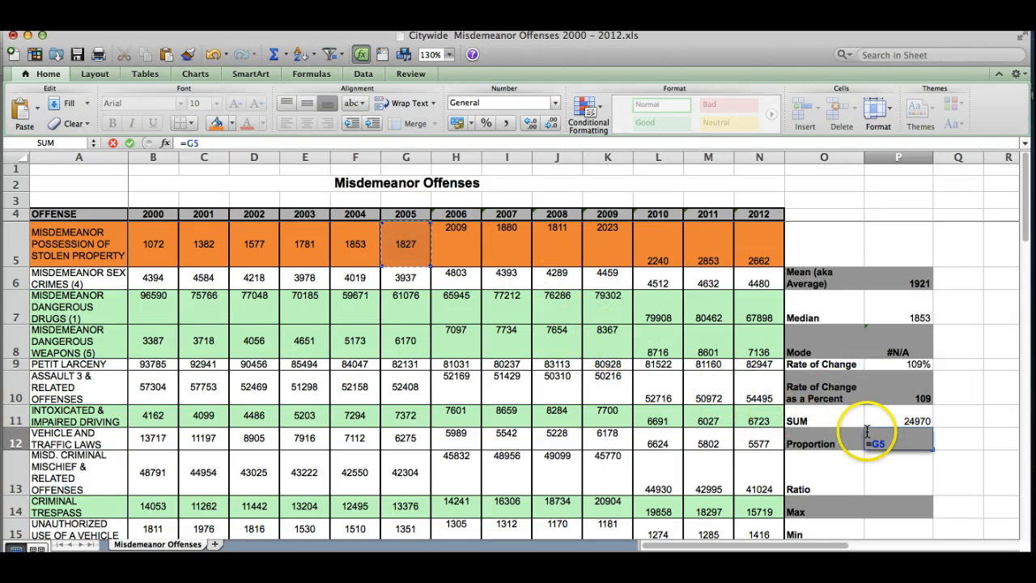
pyautogui.write('/')
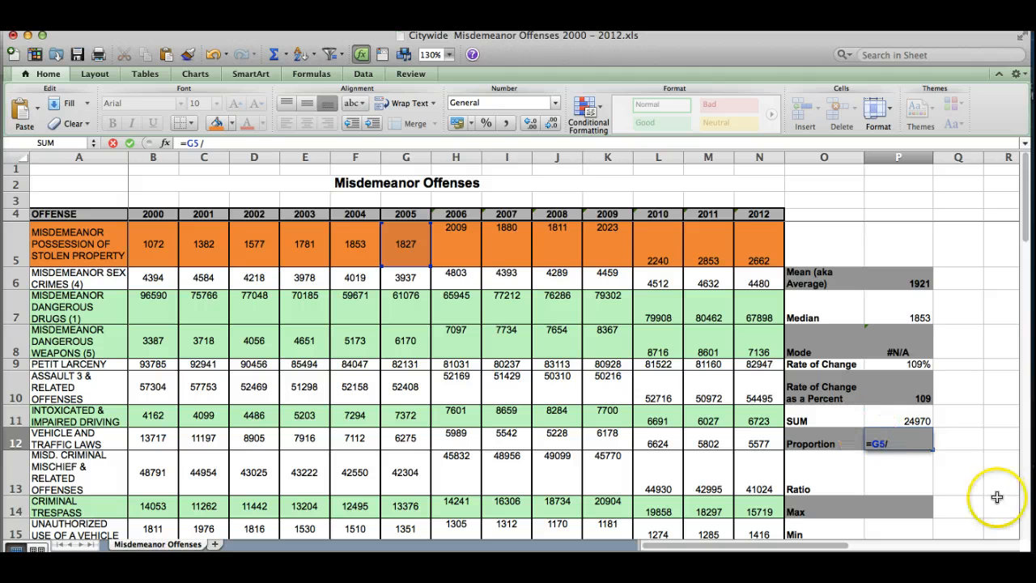
pyautogui.click(906, 419)
pyautogui.press('Return')
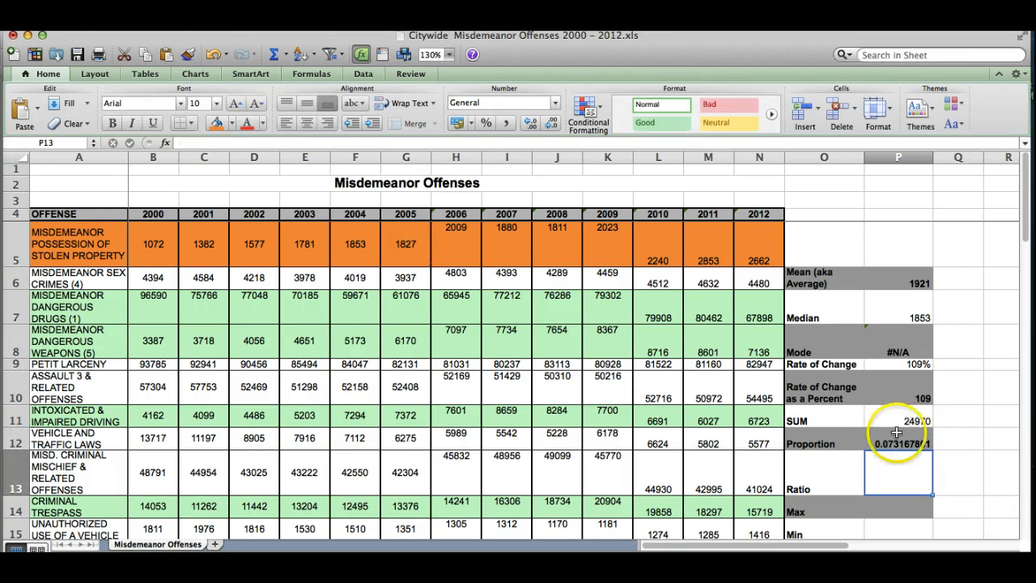
pyautogui.click(900, 443)
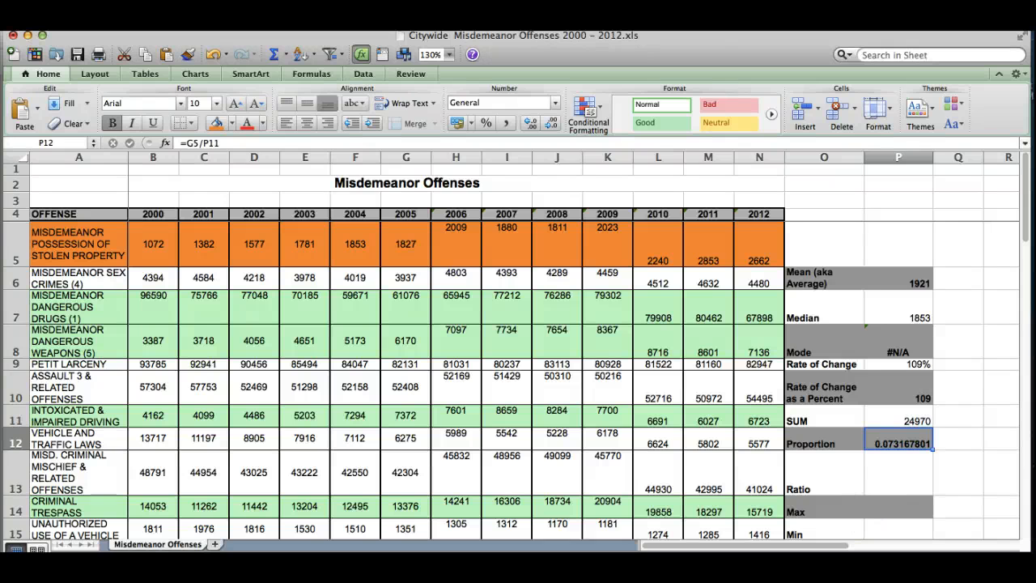
# Step: Convert the proportion to a percentage in Q12 with =P12*100
pyautogui.click(946, 441)
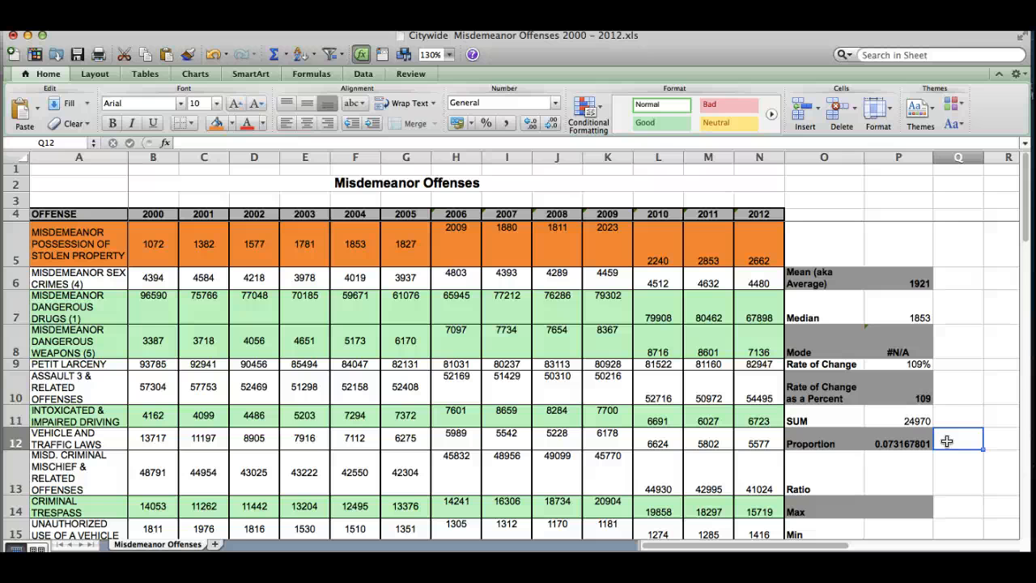
pyautogui.write('=')
pyautogui.click(905, 442)
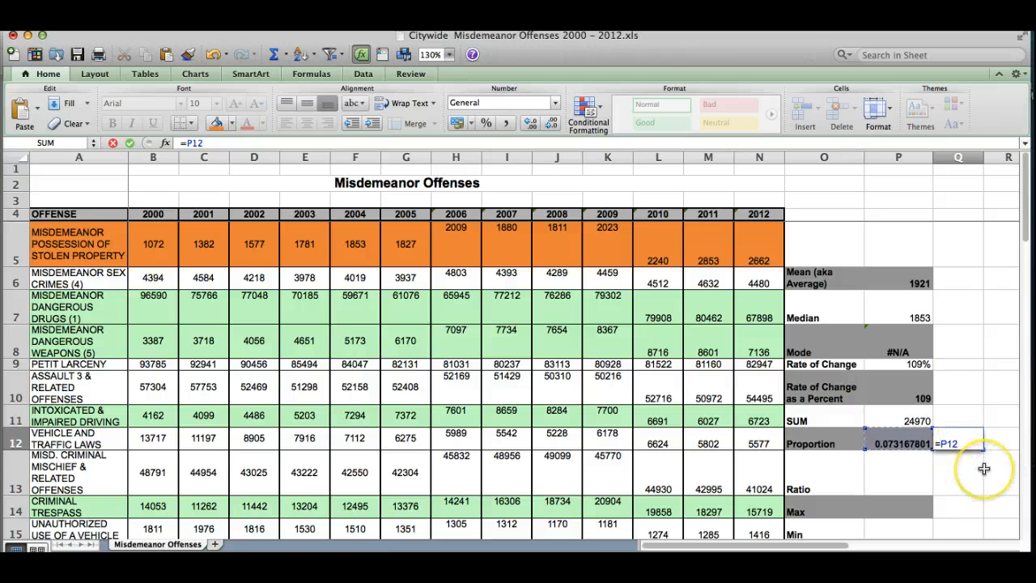
pyautogui.write('*')
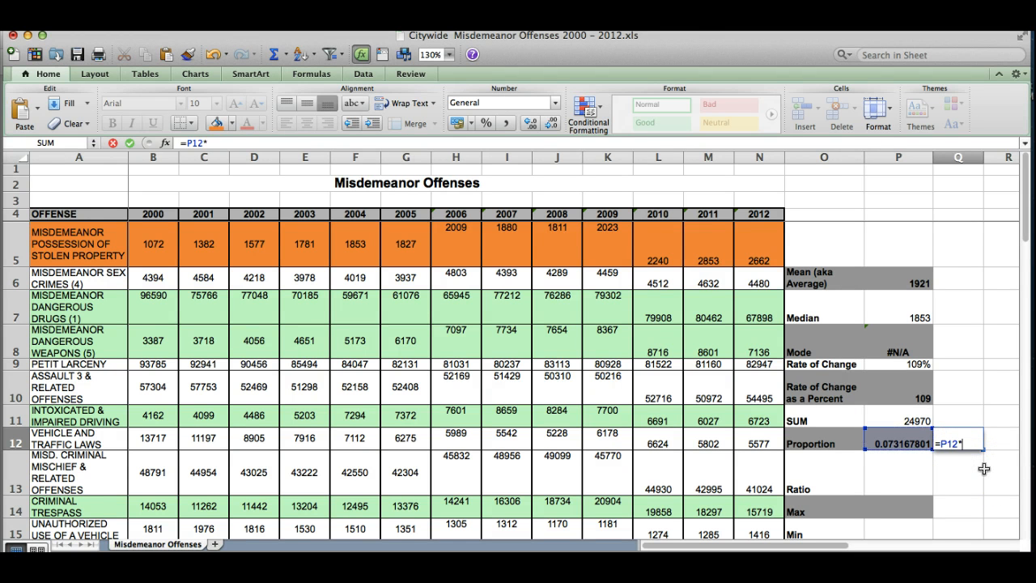
pyautogui.write('100')
pyautogui.press('Return')
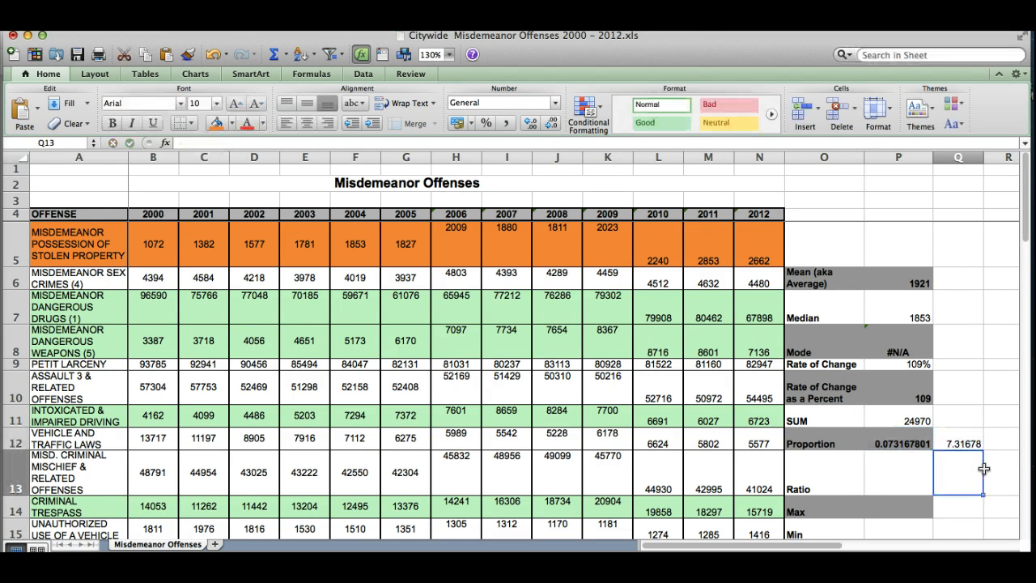
pyautogui.click(954, 458)
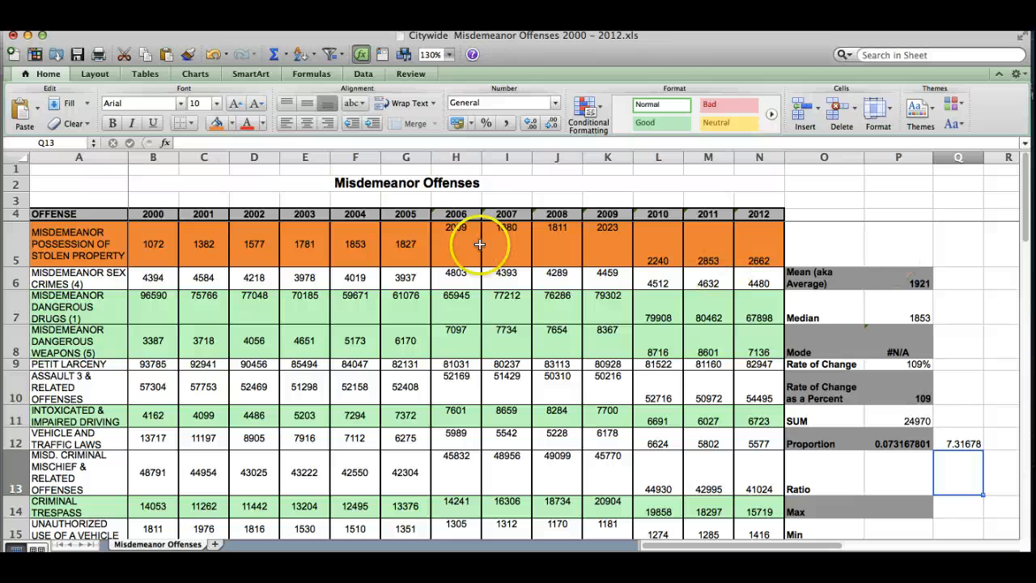
# Step: Calculate the 2005 share of stolen property possession among all misdemeanor offenses in G24 with =G5/G22
pyautogui.click(414, 249)
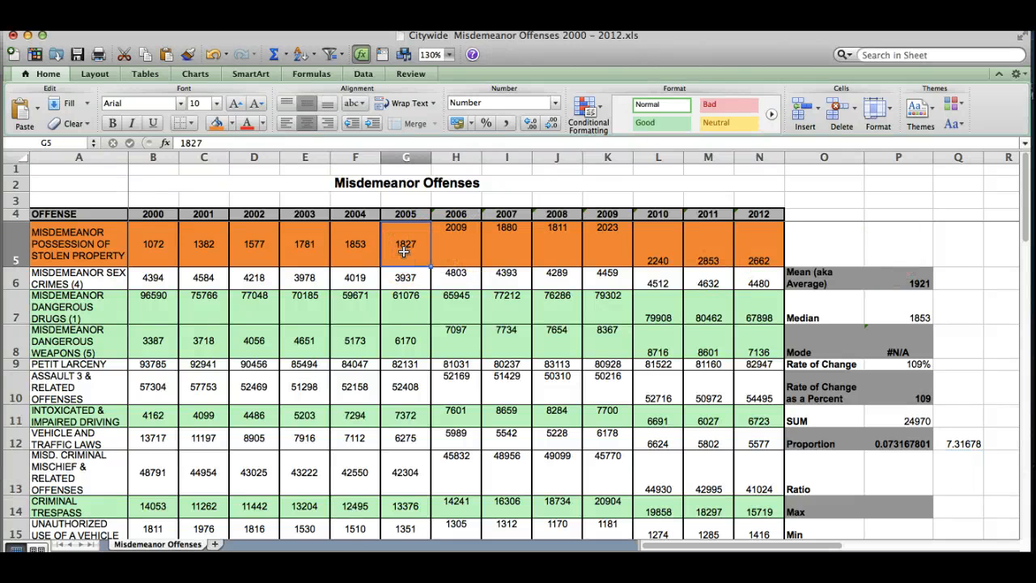
pyautogui.scroll(-10, 398, 407)
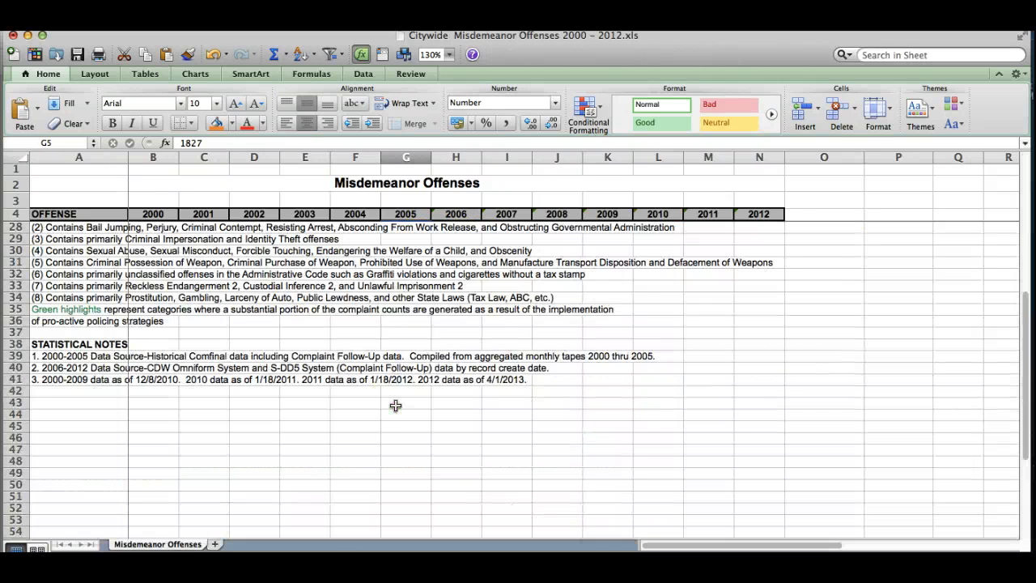
pyautogui.scroll(3, 394, 405)
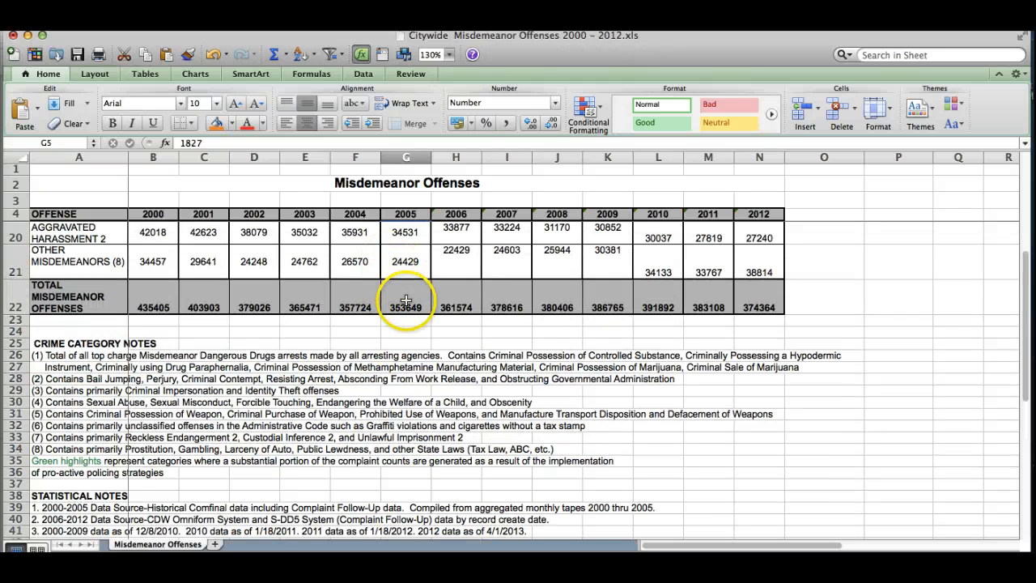
pyautogui.click(401, 330)
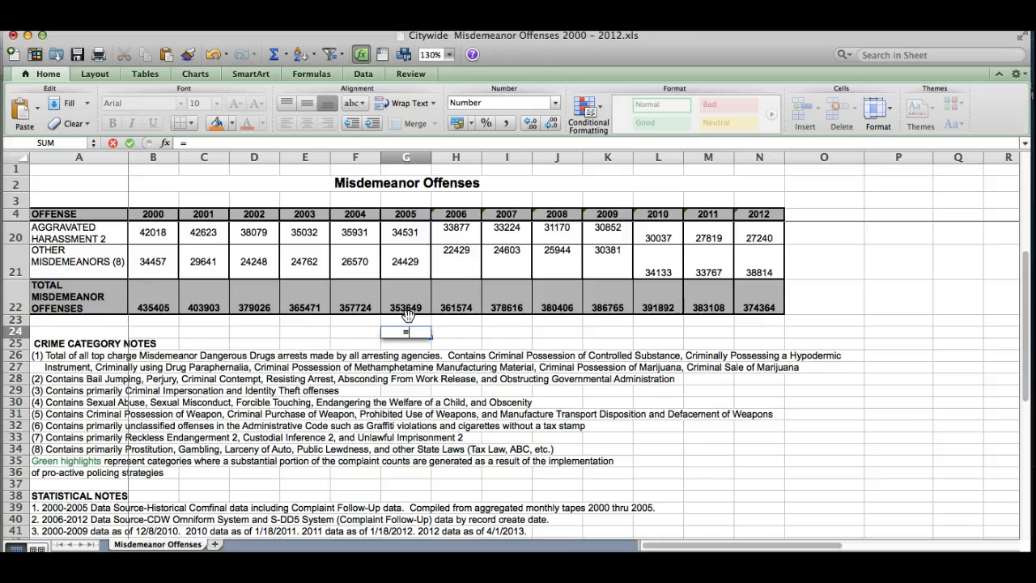
pyautogui.scroll(5, 407, 314)
pyautogui.click(404, 237)
pyautogui.scroll(-10, 397, 340)
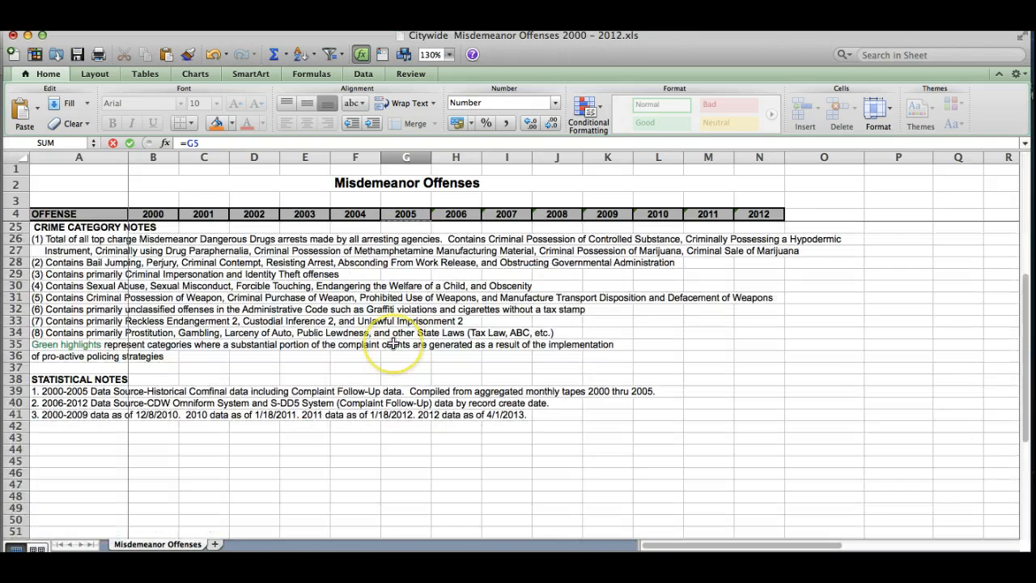
pyautogui.scroll(5, 394, 342)
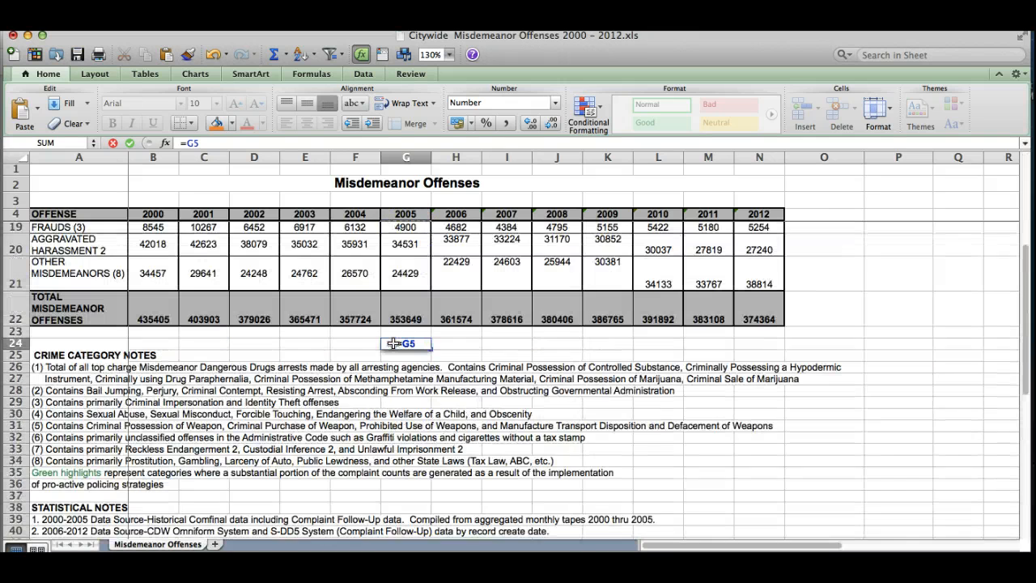
pyautogui.write('/')
pyautogui.click(405, 317)
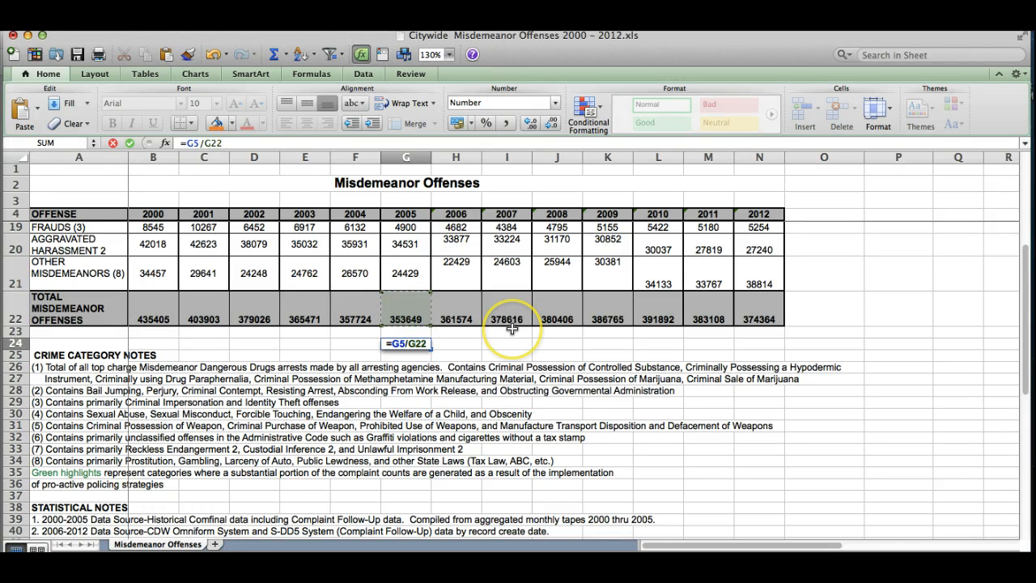
pyautogui.press('Return')
# Step: Adjust the decimal places of the proportion in G24 and format it as a percentage
pyautogui.click(416, 347)
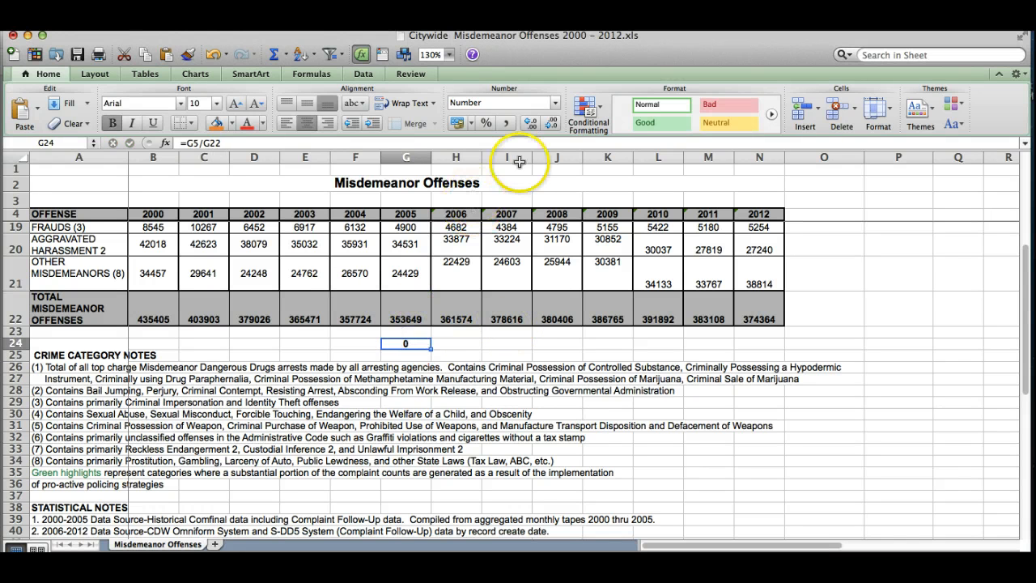
pyautogui.click(531, 124)
pyautogui.click(534, 127)
pyautogui.click(534, 127)
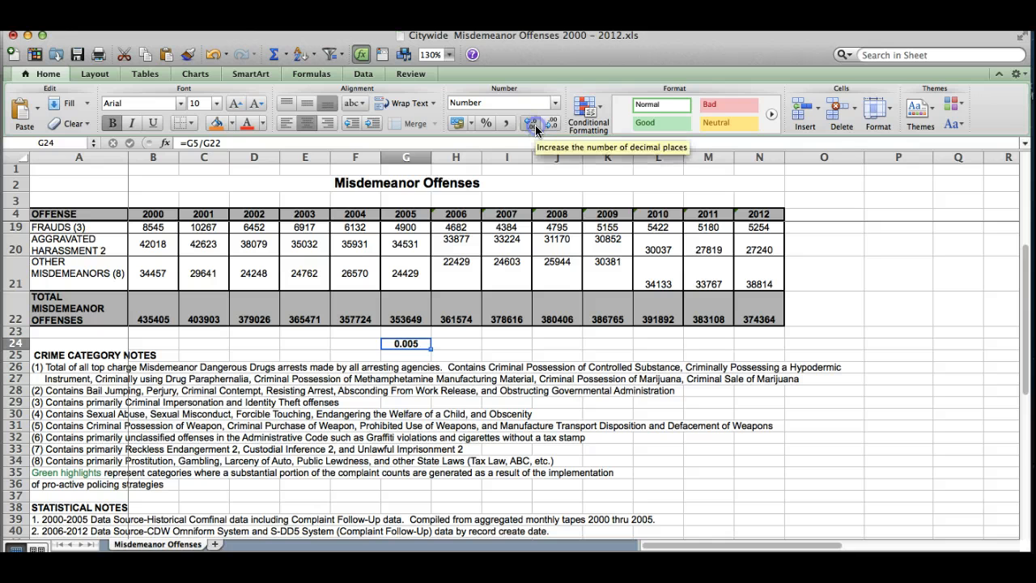
pyautogui.click(550, 126)
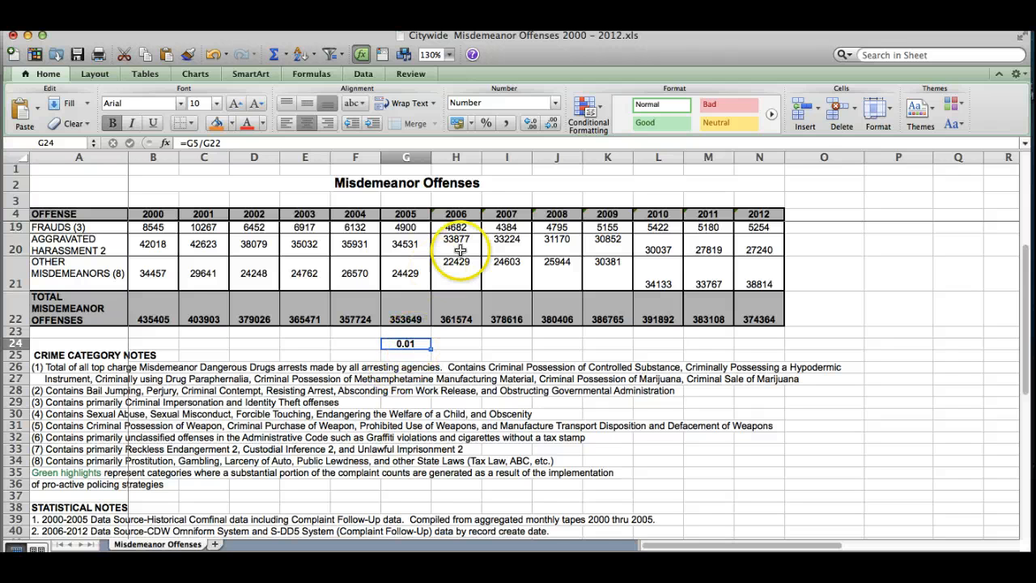
pyautogui.click(486, 123)
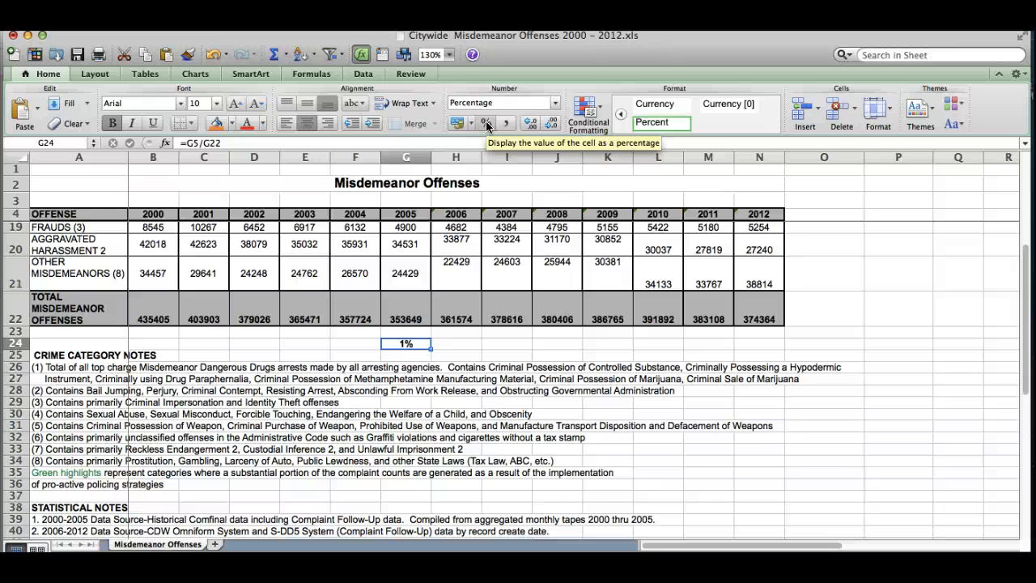
# Step: Enter the 2000 stolen property possession count, 1072, in the Ratio cell P13
pyautogui.scroll(5, 486, 123)
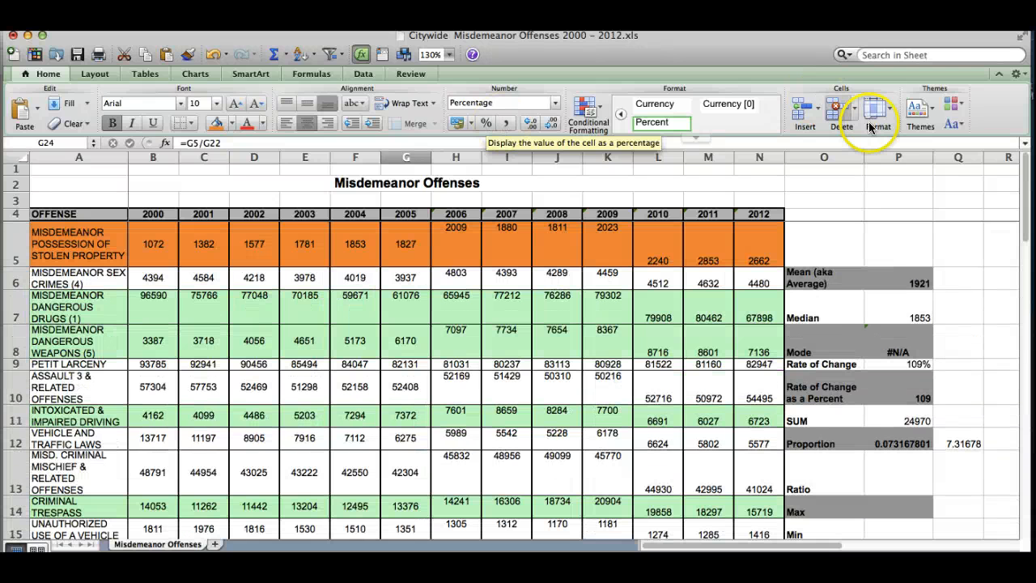
pyautogui.click(914, 467)
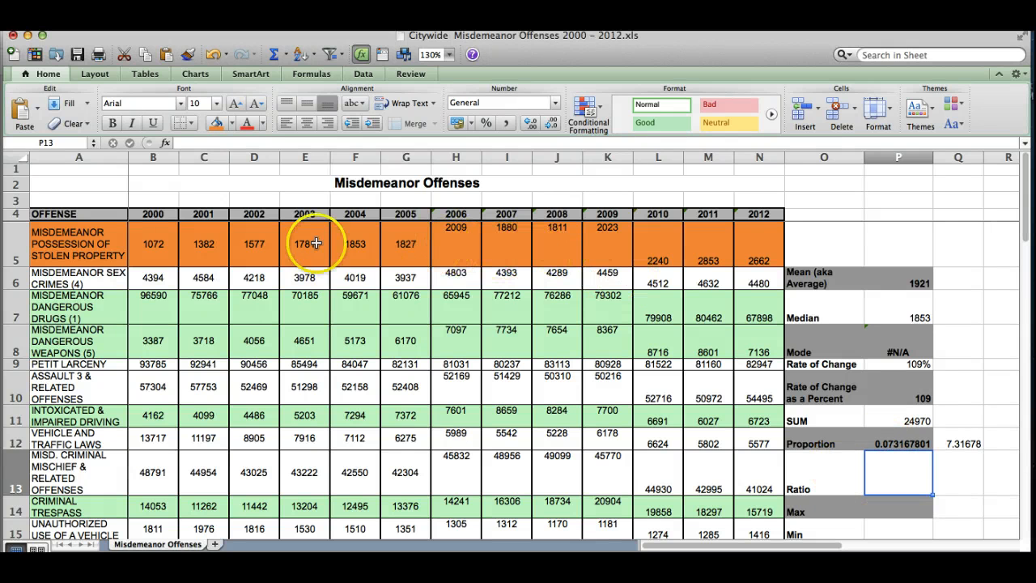
pyautogui.click(154, 243)
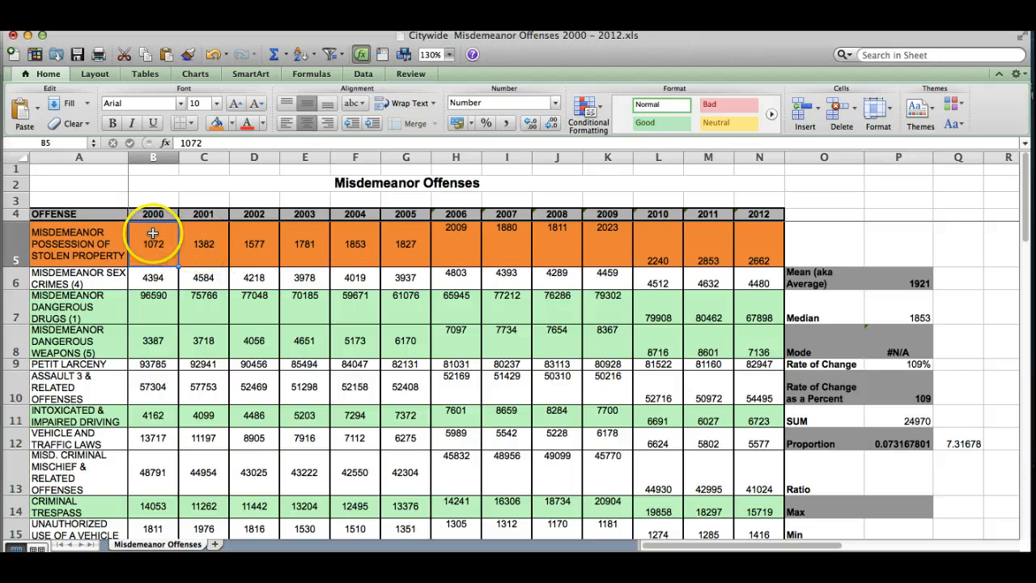
pyautogui.click(660, 243)
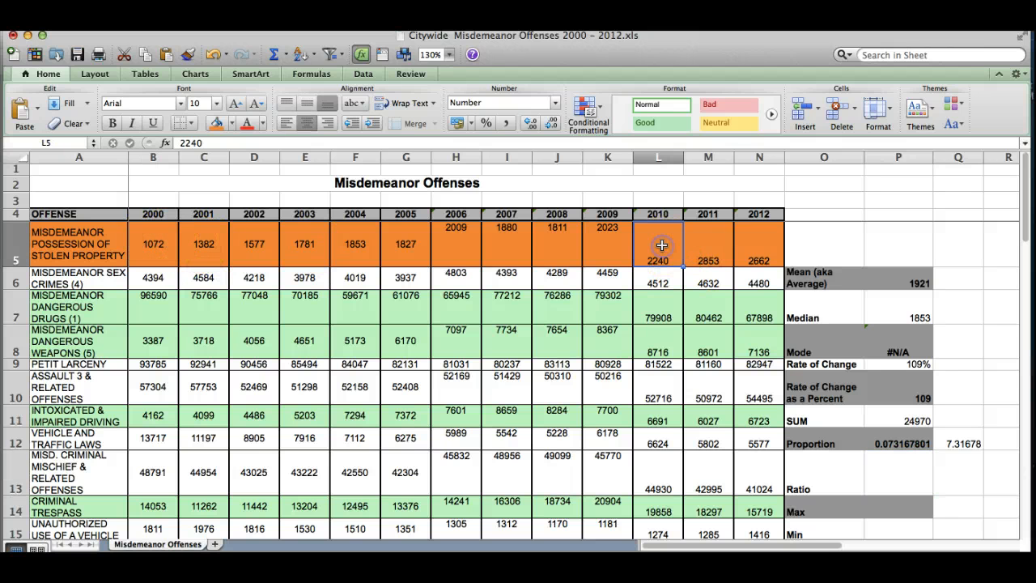
pyautogui.click(154, 243)
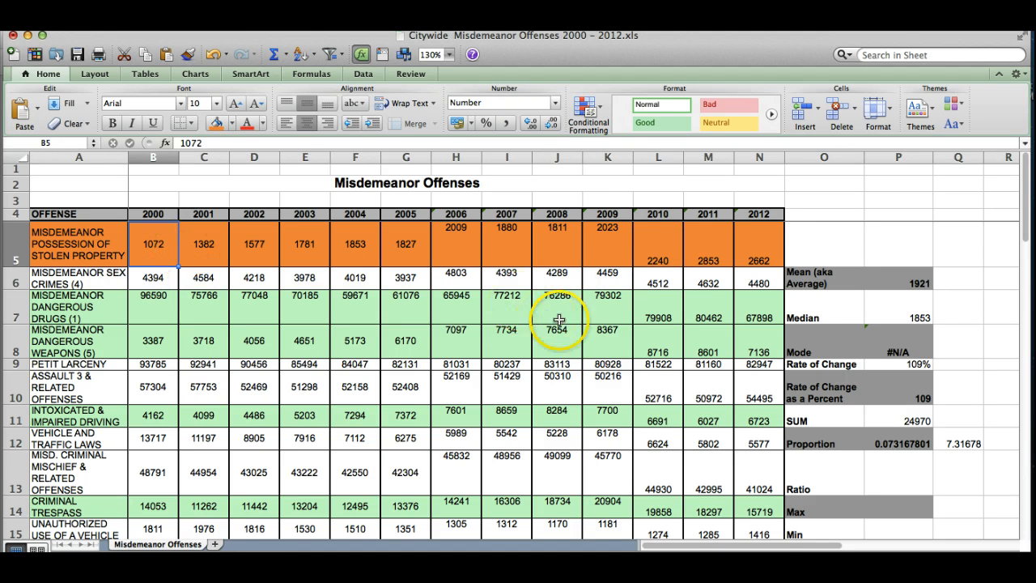
pyautogui.click(653, 237)
pyautogui.click(903, 479)
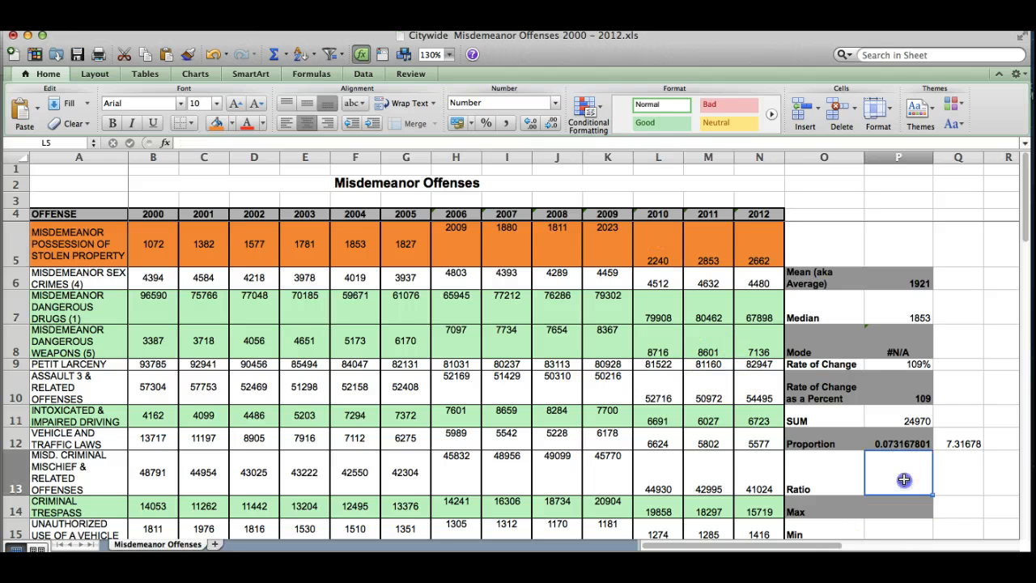
pyautogui.write('1')
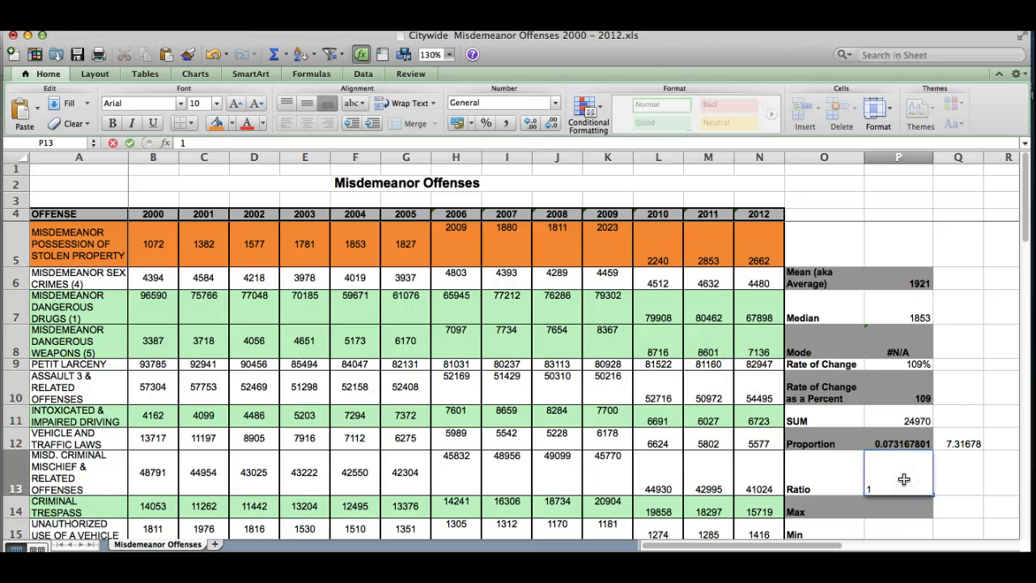
pyautogui.write('072')
pyautogui.press('Up')
pyautogui.write(':')
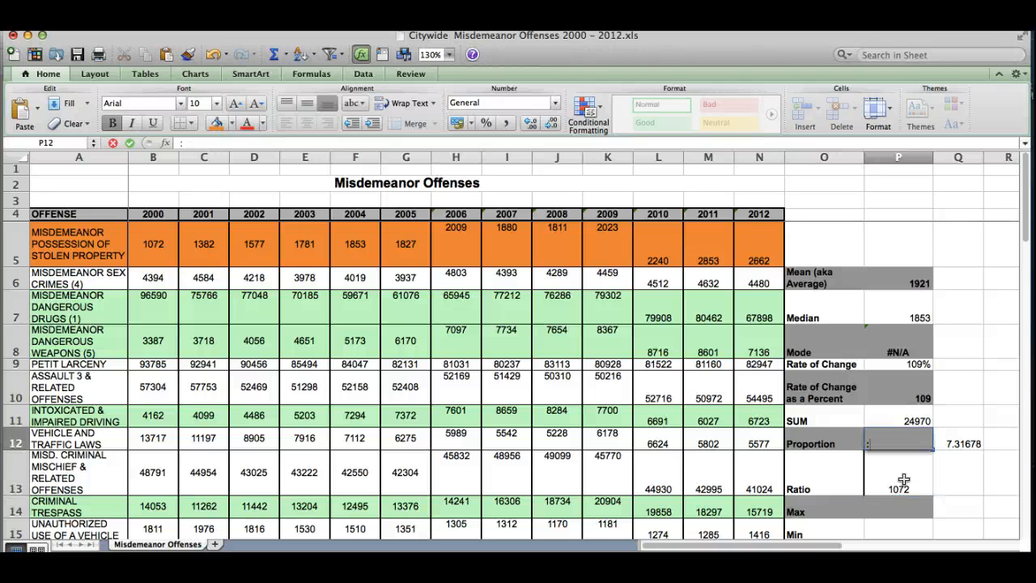
pyautogui.press('Escape')
# Step: Extend the entry in P13 to the 2000-to-2010 stolen property possession ratio 1072:2240
pyautogui.click(904, 479)
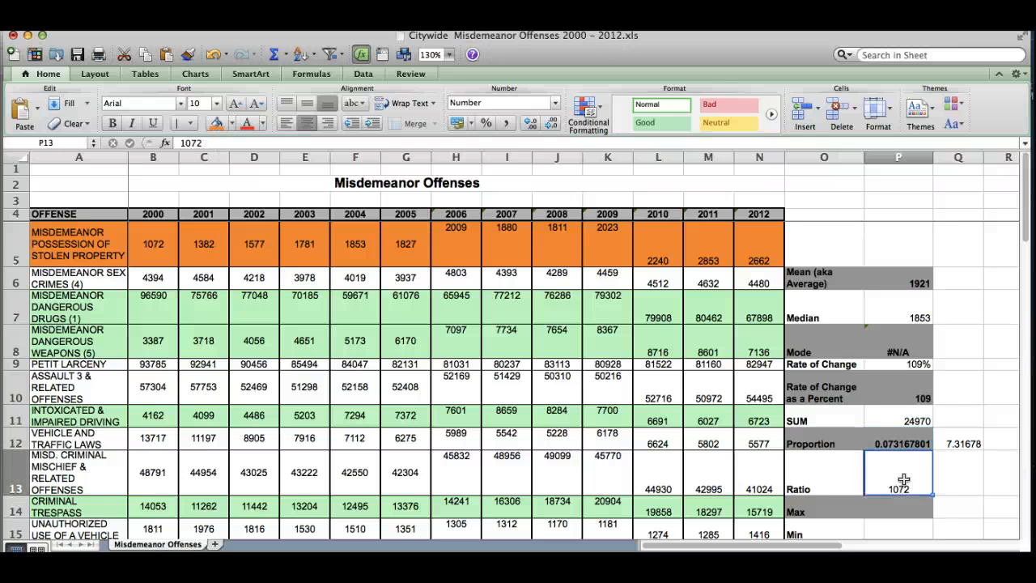
pyautogui.doubleClick(903, 479)
pyautogui.press('BackSpace')
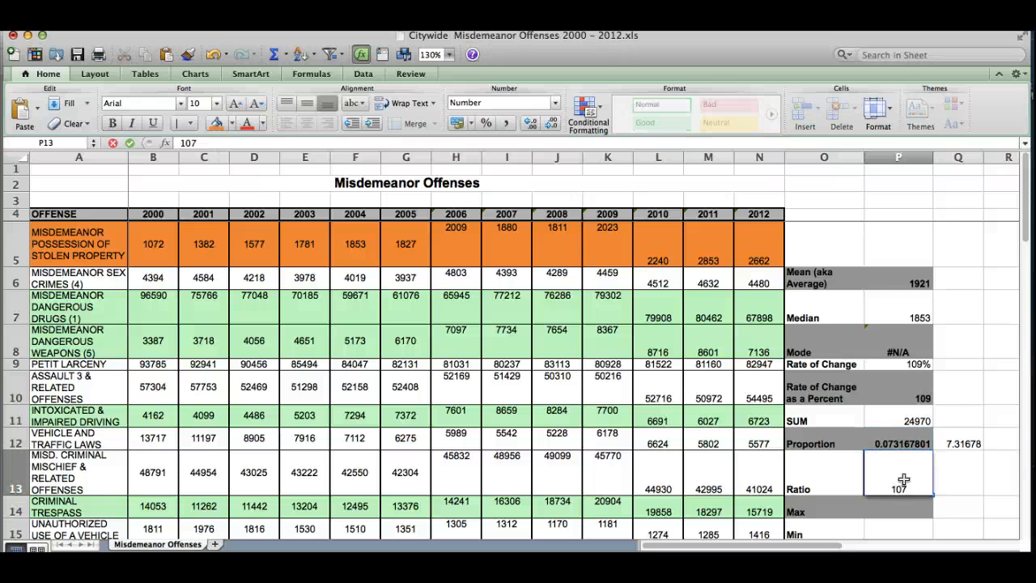
pyautogui.write('2:')
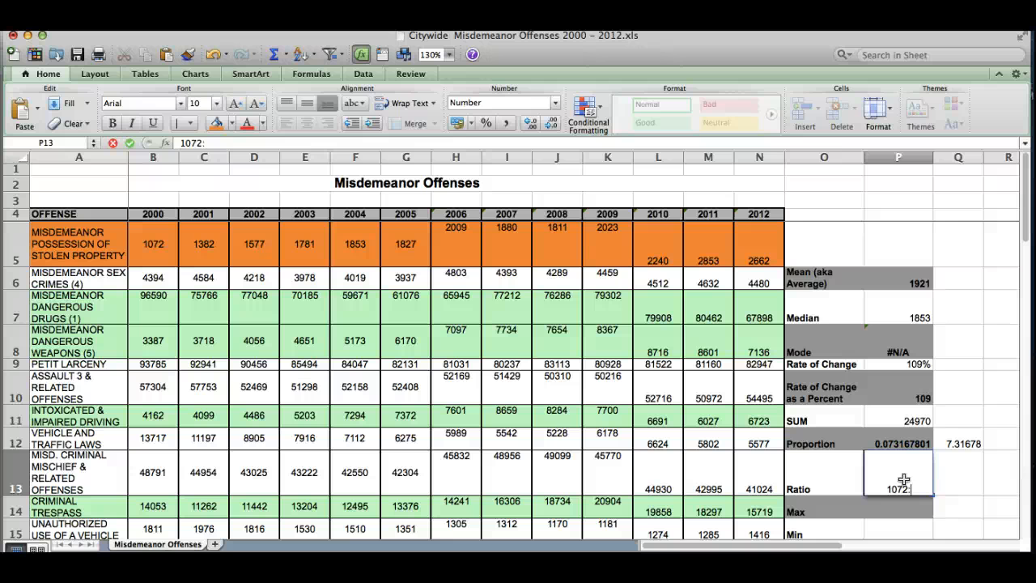
pyautogui.write('2240')
pyautogui.press('Return')
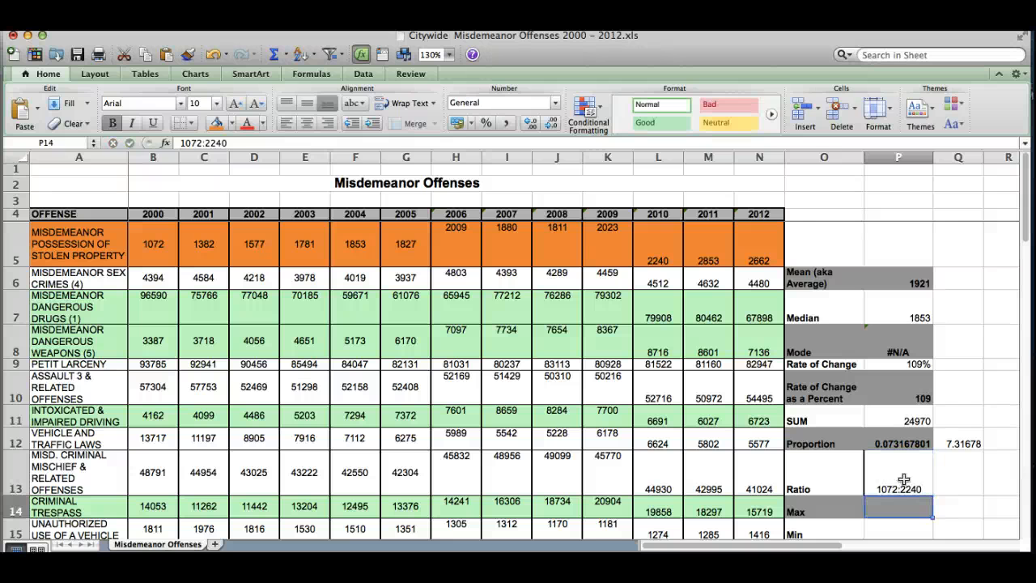
pyautogui.scroll(-3, 903, 505)
pyautogui.scroll(1, 897, 514)
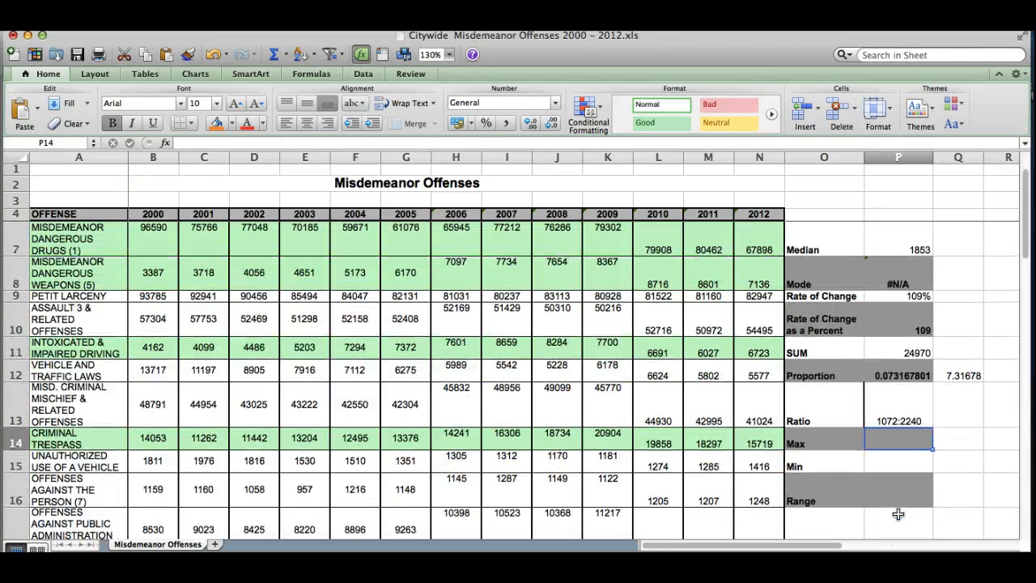
pyautogui.scroll(2, 897, 514)
pyautogui.click(897, 486)
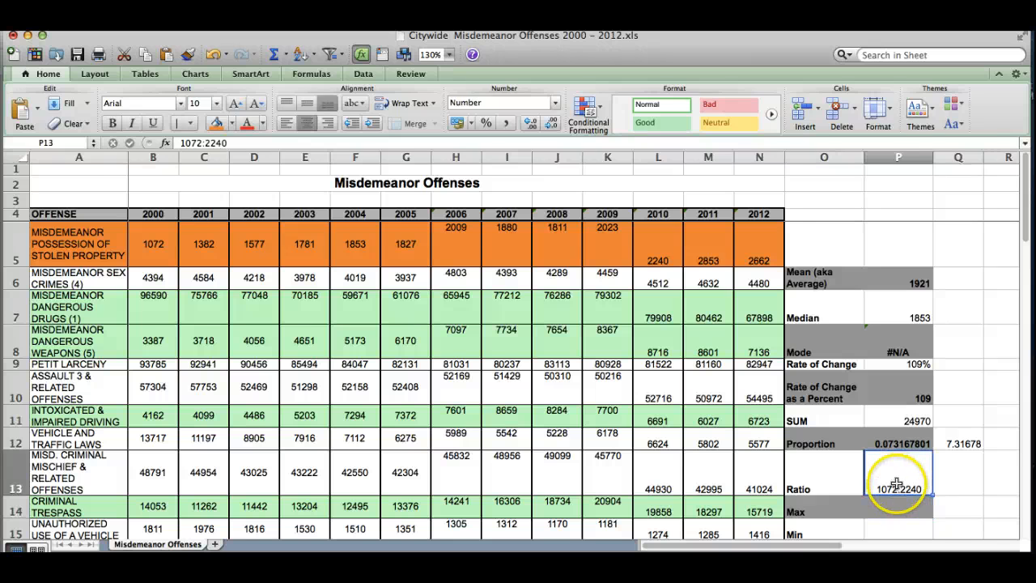
# Step: Calculate the maximum of the stolen property possession row in P14 with =MAX(B5:N5) and check it against the row
pyautogui.click(888, 508)
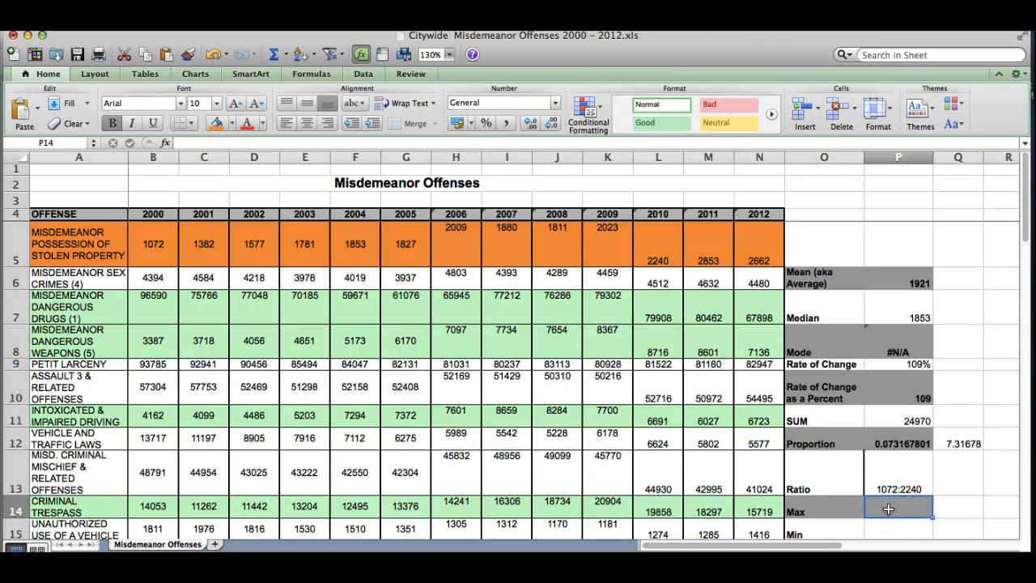
pyautogui.scroll(-2, 888, 508)
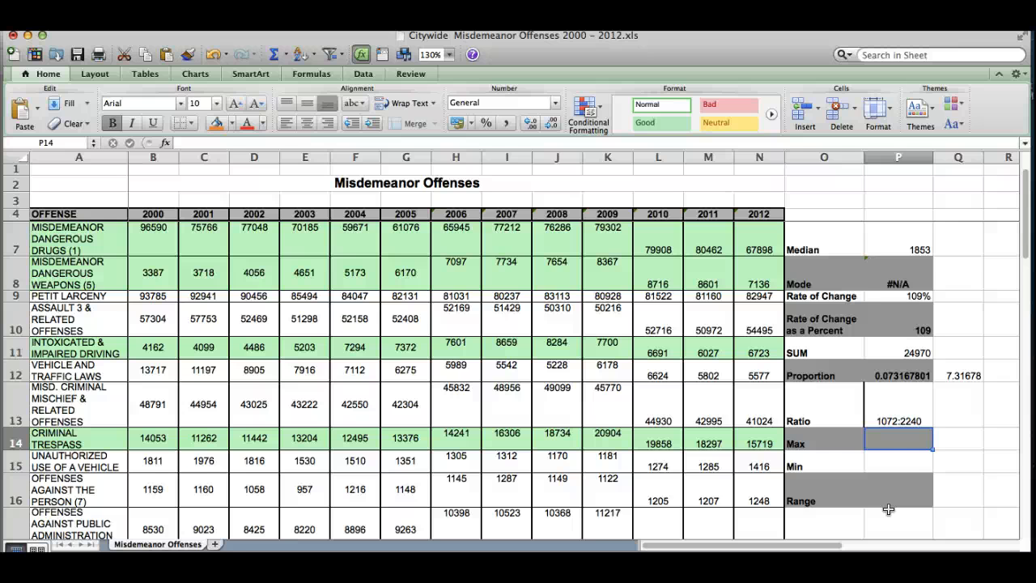
pyautogui.scroll(2, 888, 509)
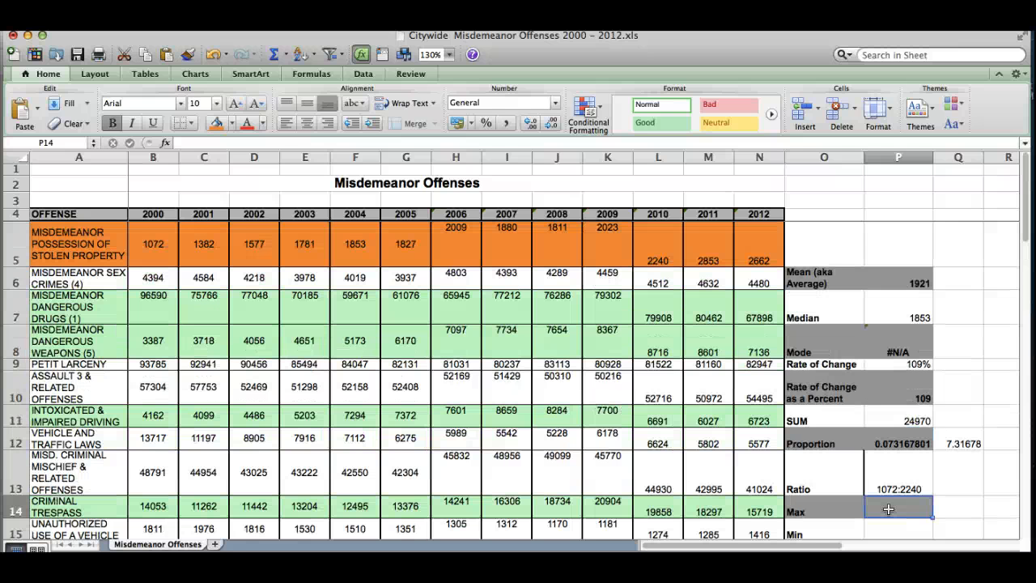
pyautogui.write('=')
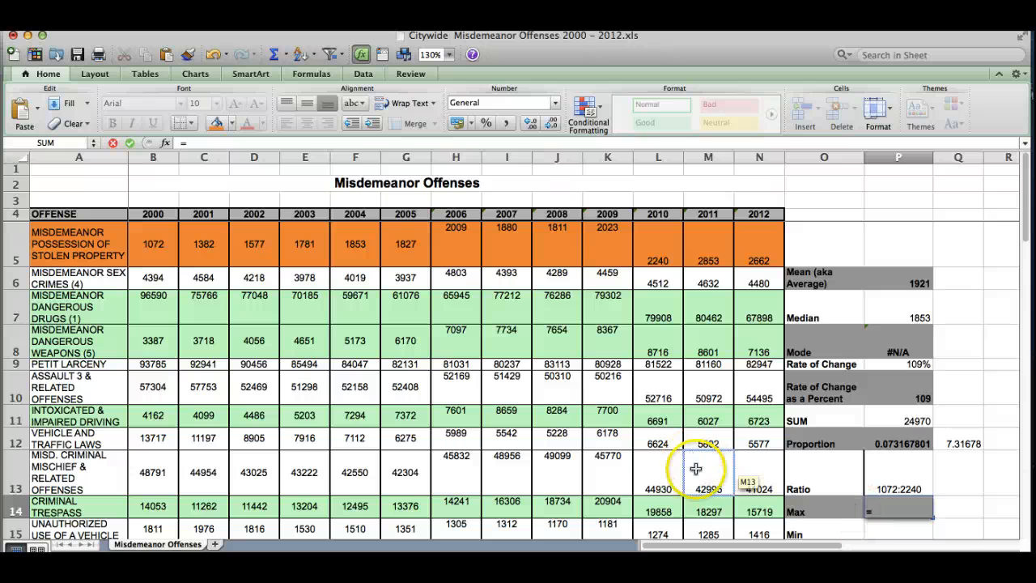
pyautogui.write('MAX')
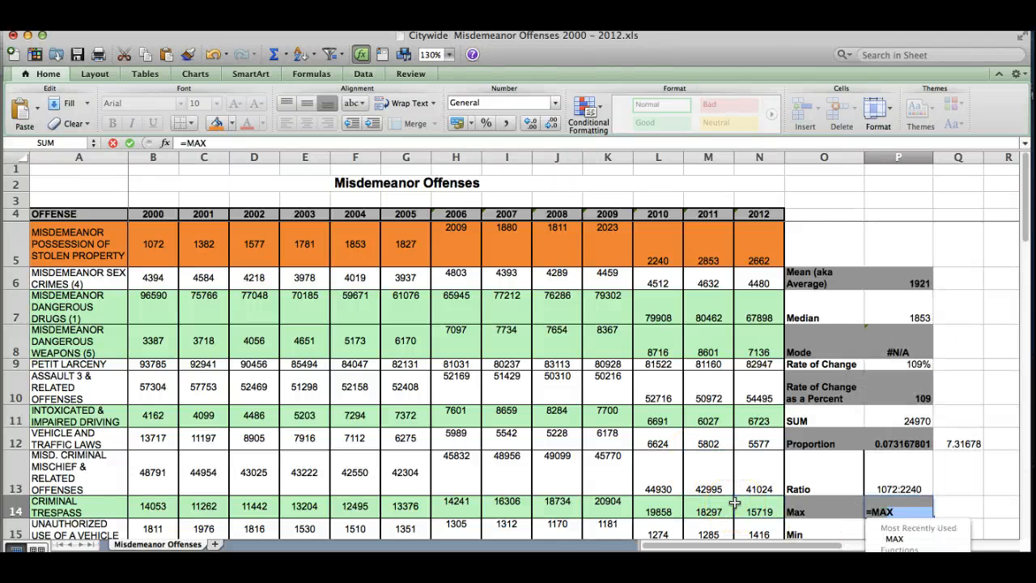
pyautogui.write('(')
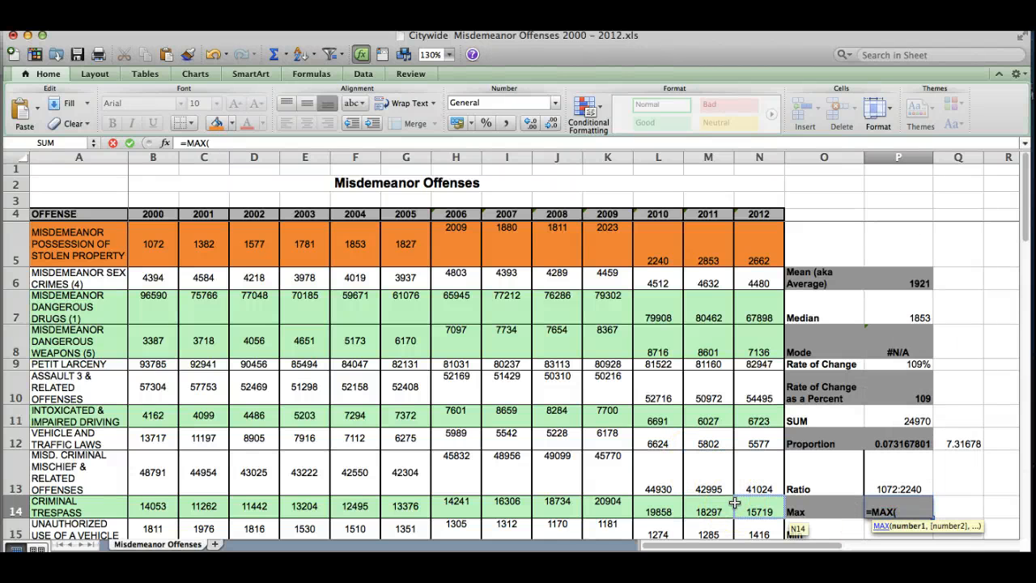
pyautogui.click(122, 229)
pyautogui.moveTo(122, 229); pyautogui.dragTo(753, 235)
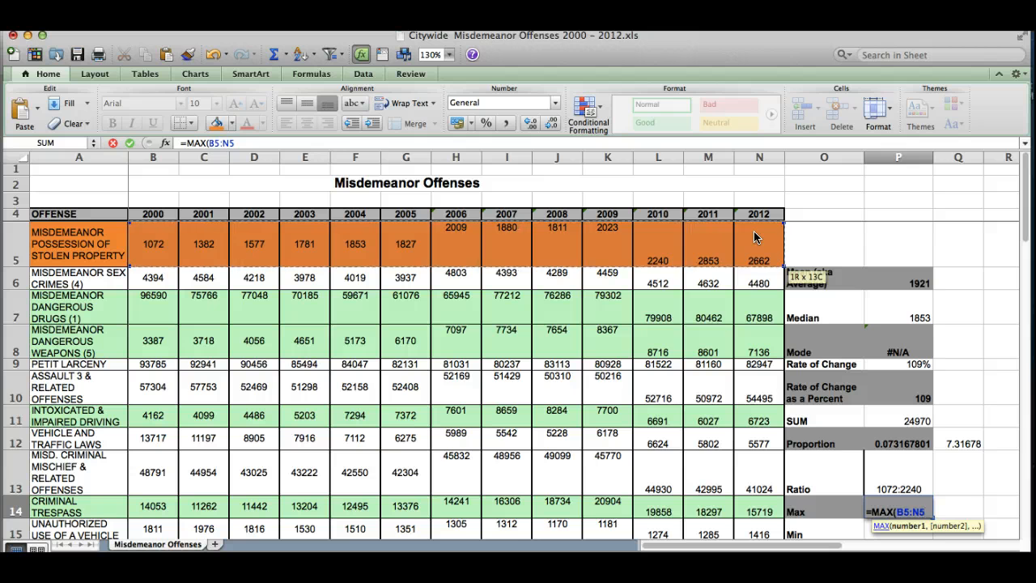
pyautogui.write(')')
pyautogui.press('Return')
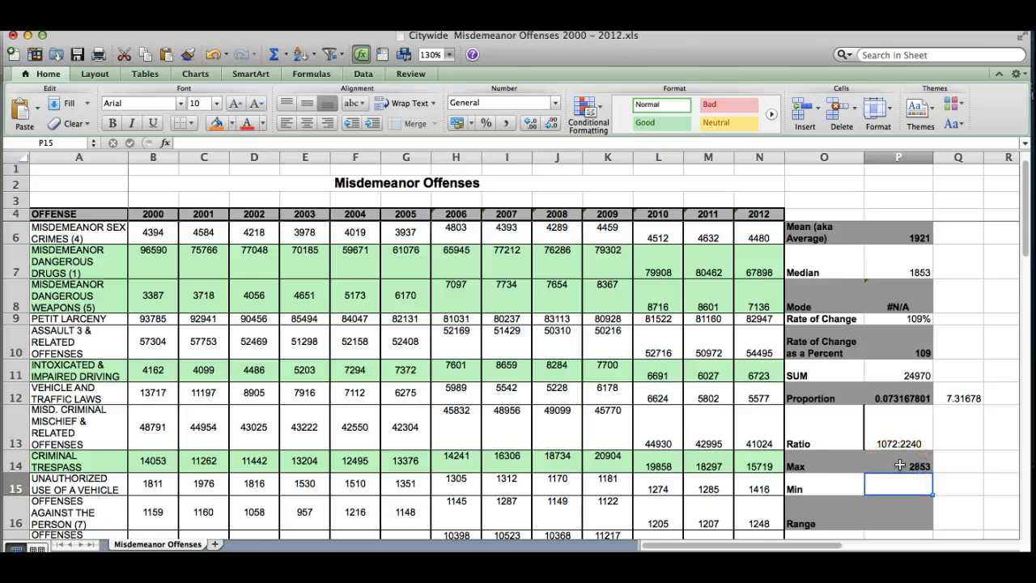
pyautogui.scroll(1, 898, 466)
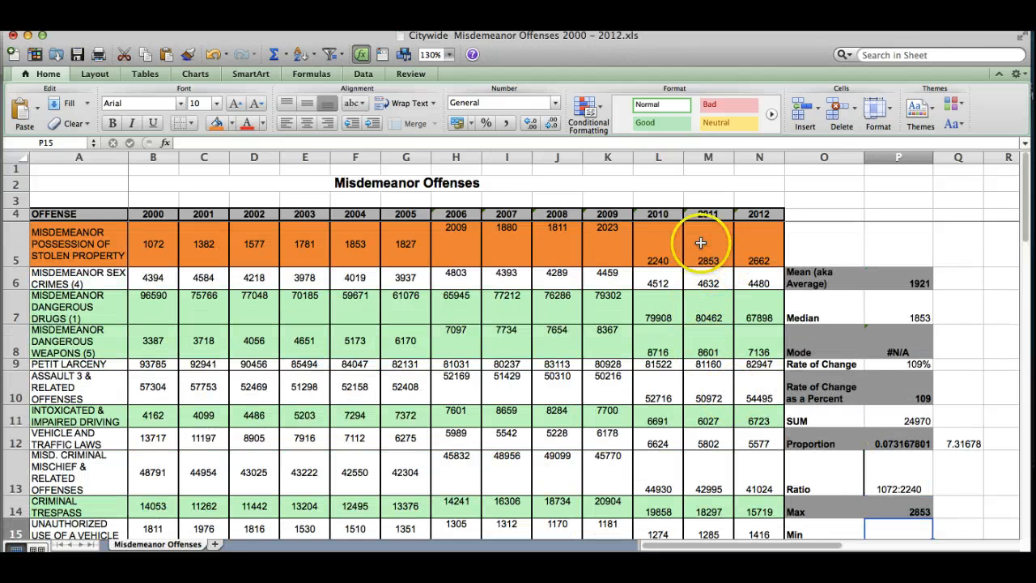
pyautogui.scroll(-3, 697, 362)
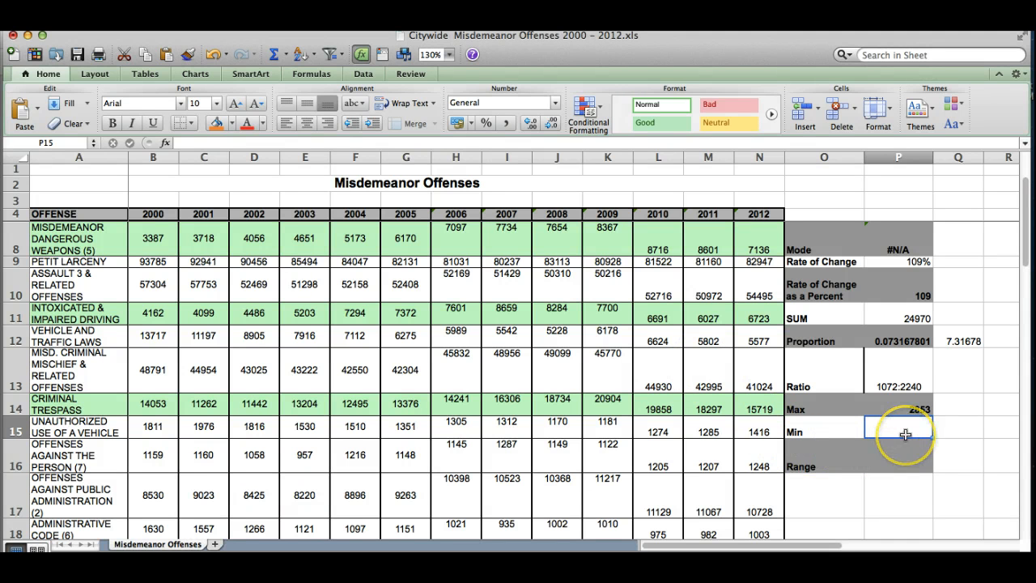
# Step: Calculate the minimum of the stolen property possession row in P15 with =MIN(B5:N5) and check the row's highest and lowest years
pyautogui.write('=MIN(')
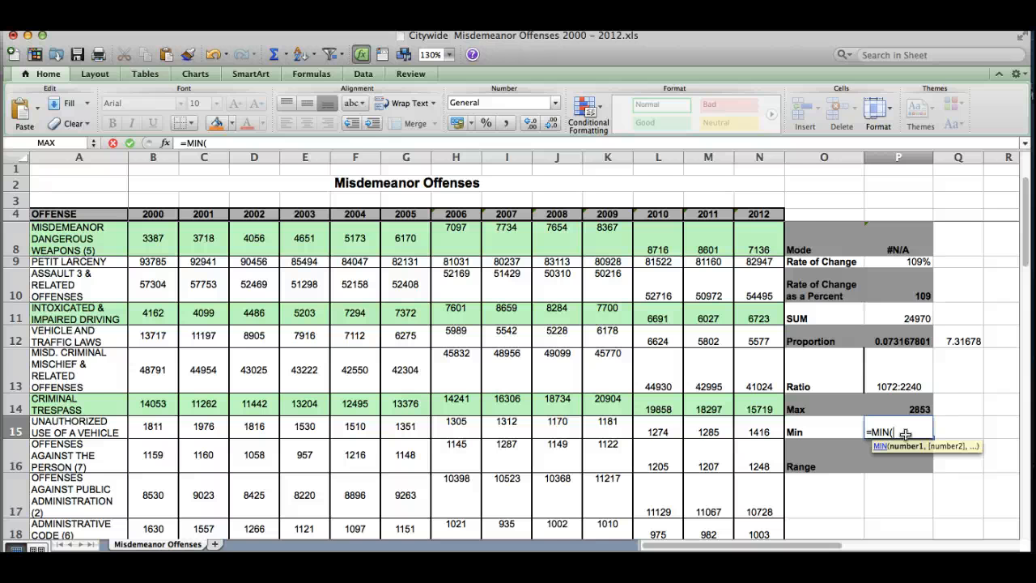
pyautogui.scroll(3, 890, 437)
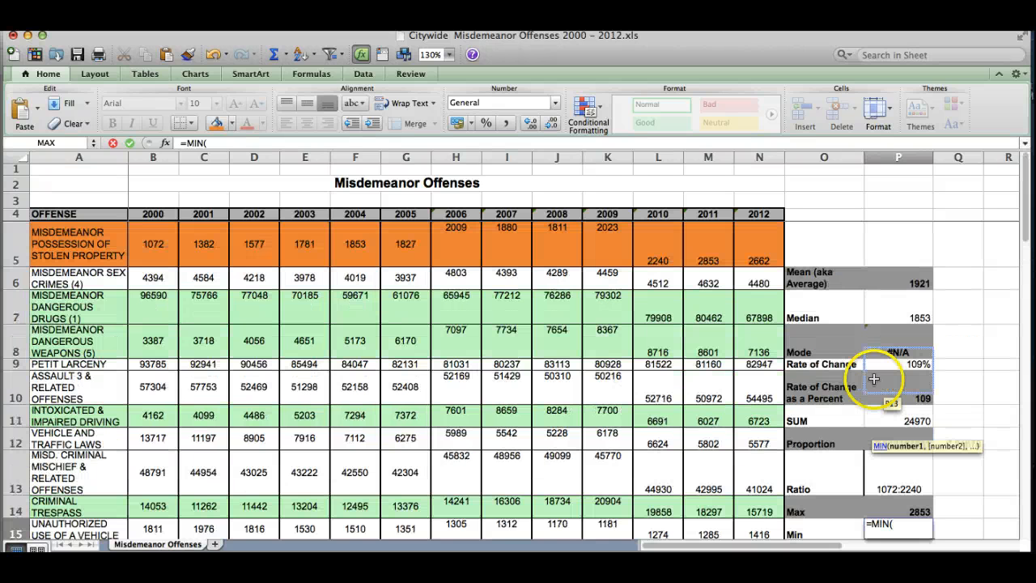
pyautogui.click(512, 311)
pyautogui.moveTo(154, 245); pyautogui.dragTo(747, 240)
pyautogui.press('Return')
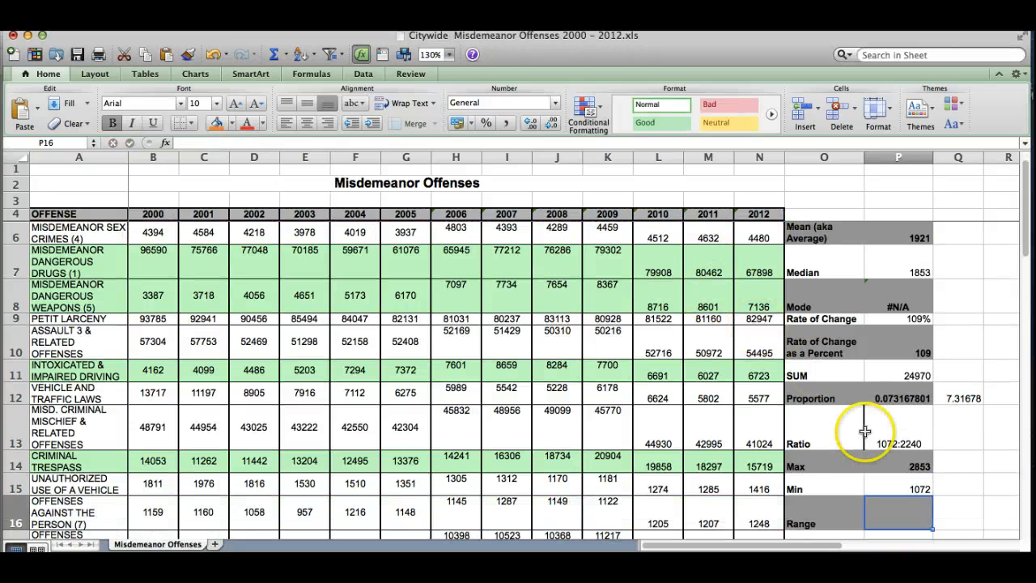
pyautogui.click(876, 480)
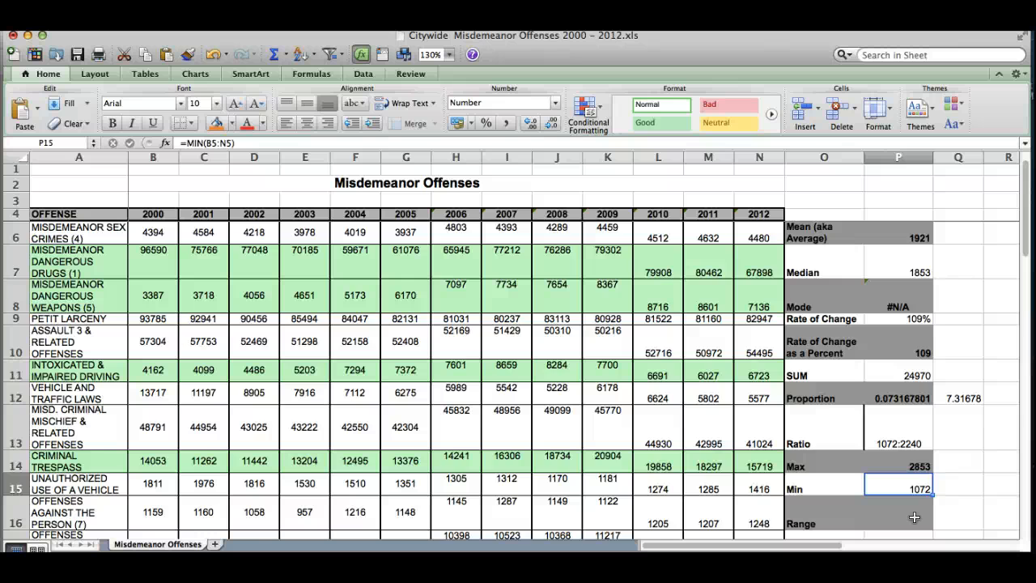
pyautogui.scroll(1, 913, 517)
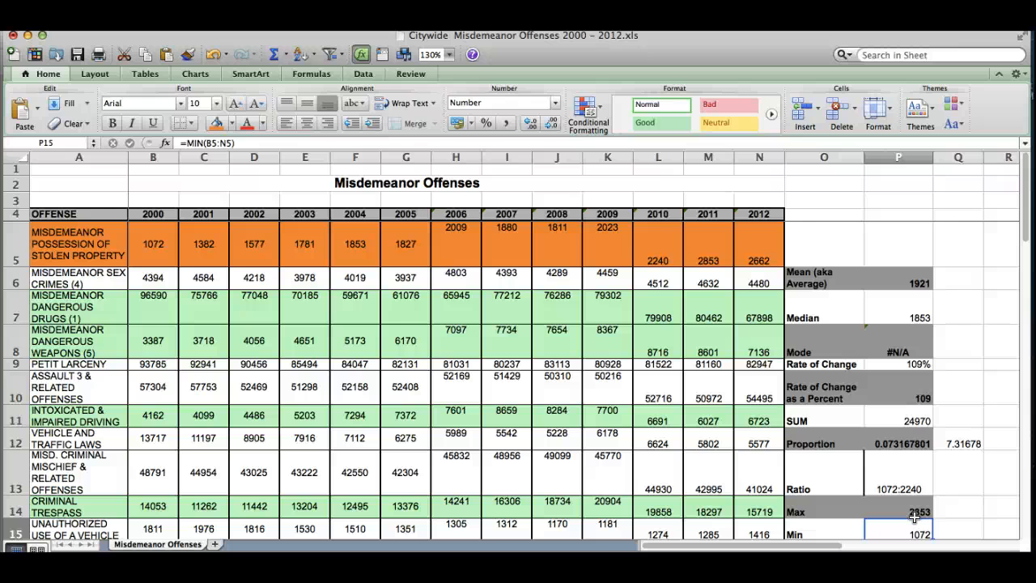
pyautogui.click(701, 214)
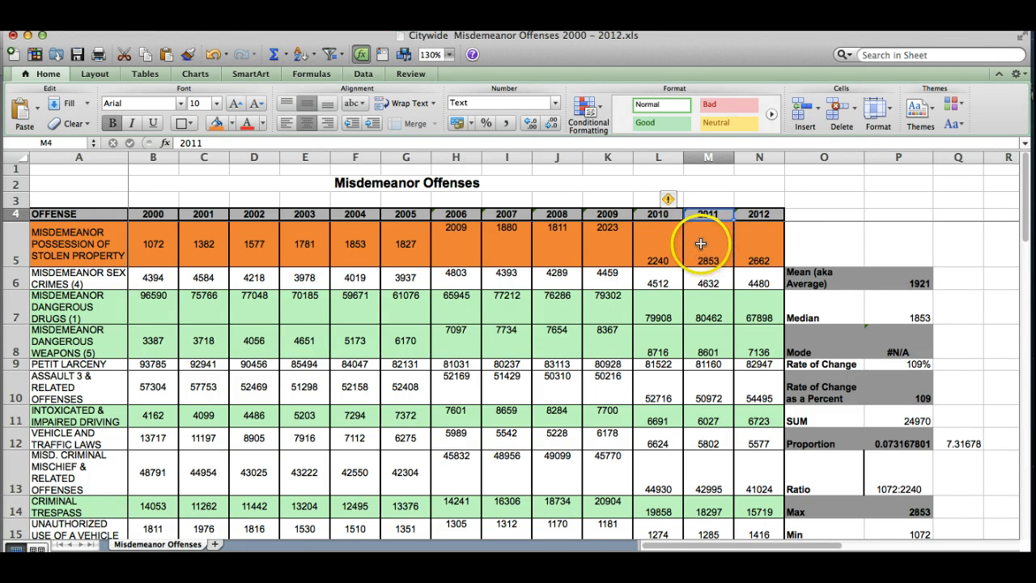
pyautogui.click(152, 241)
pyautogui.scroll(-2, 300, 339)
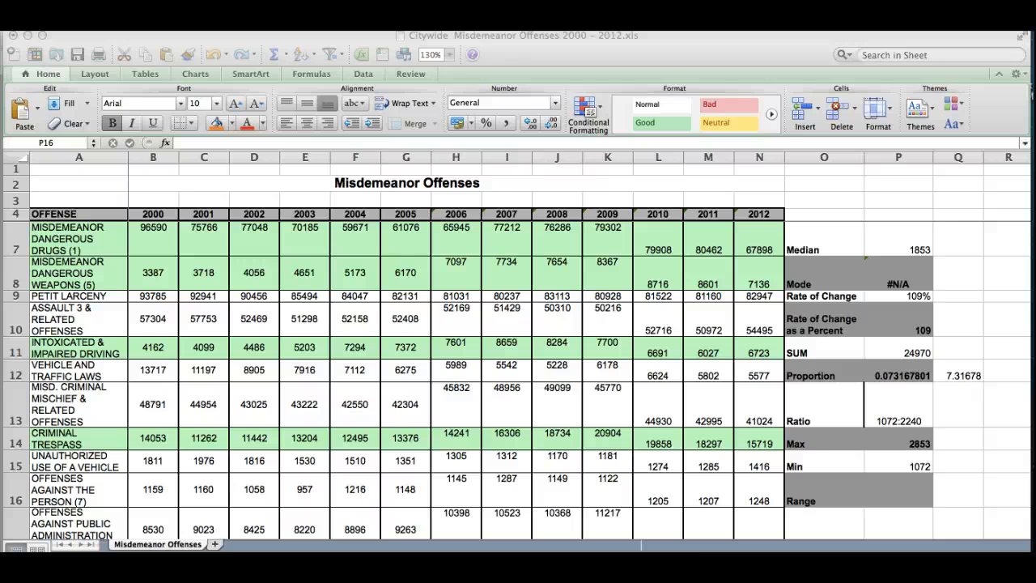
# Step: Calculate the range in P16 by subtracting the minimum from the maximum with =P14-P15
pyautogui.scroll(2, 671, 462)
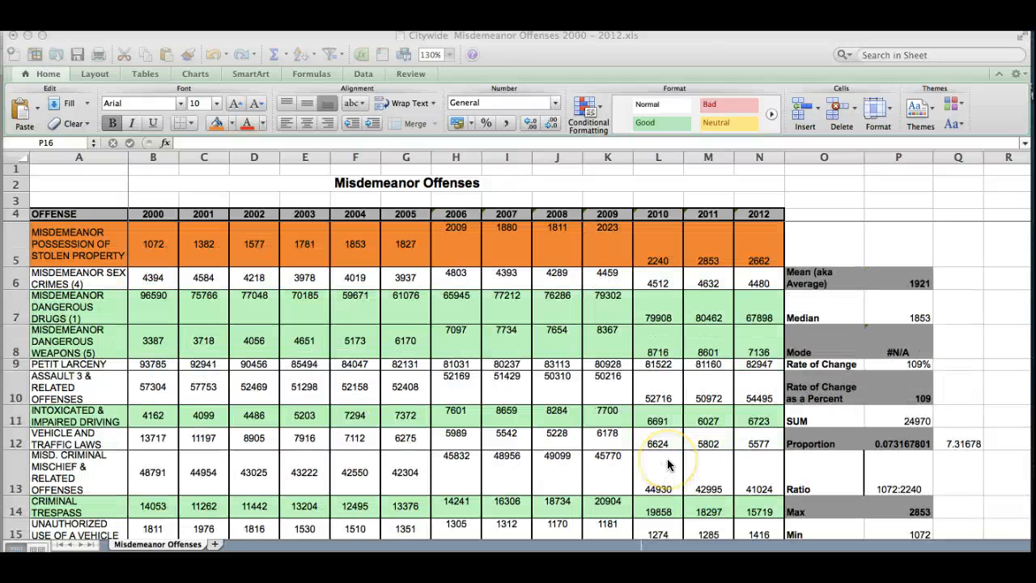
pyautogui.scroll(-1, 668, 463)
pyautogui.scroll(-2, 668, 464)
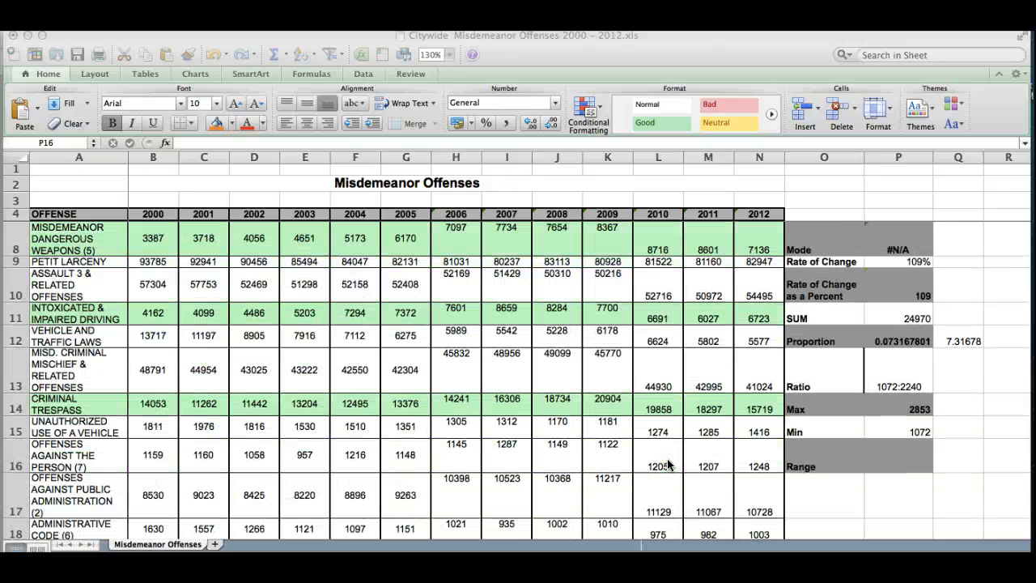
pyautogui.click(901, 455)
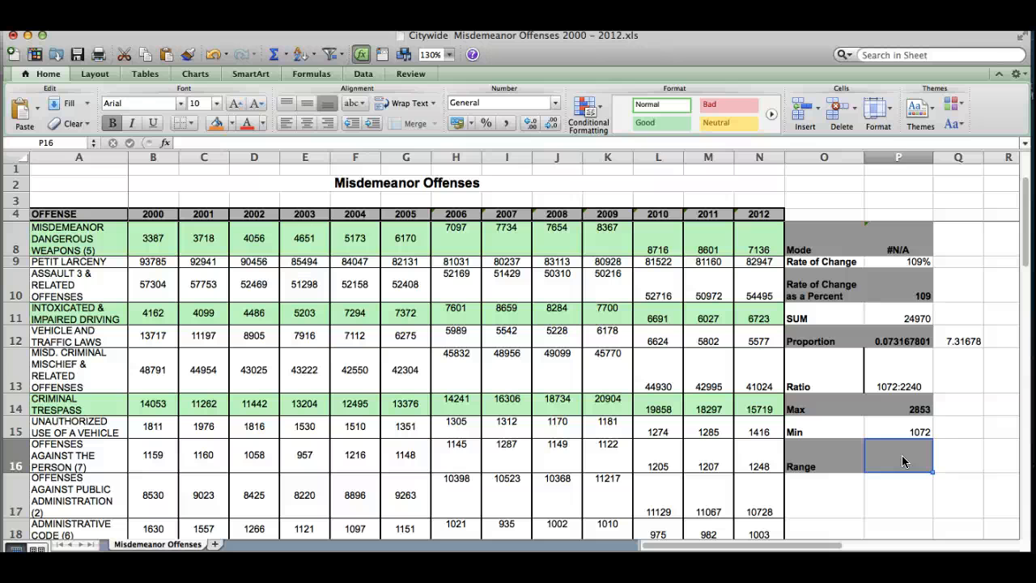
pyautogui.write('=')
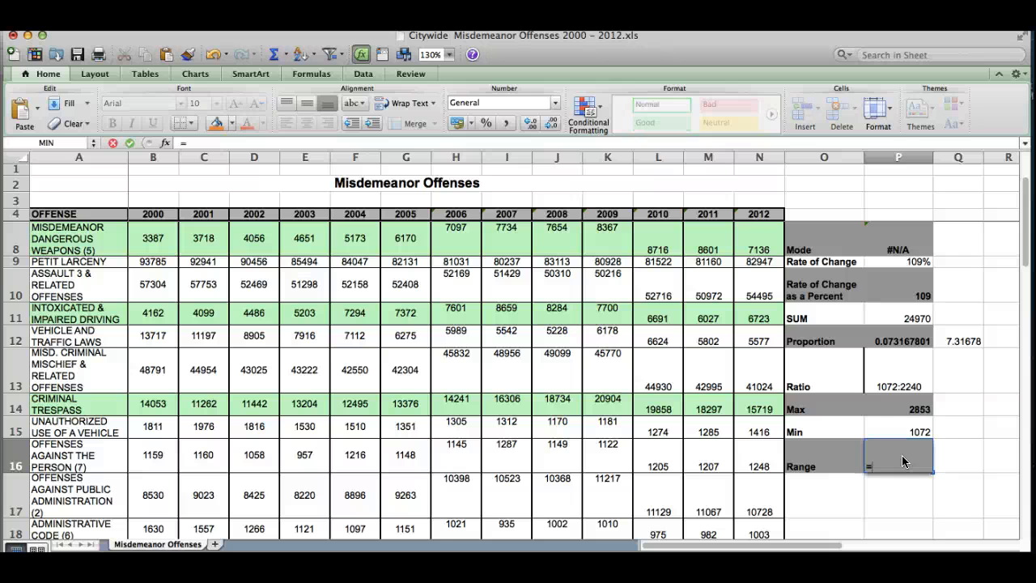
pyautogui.click(905, 408)
pyautogui.write('-')
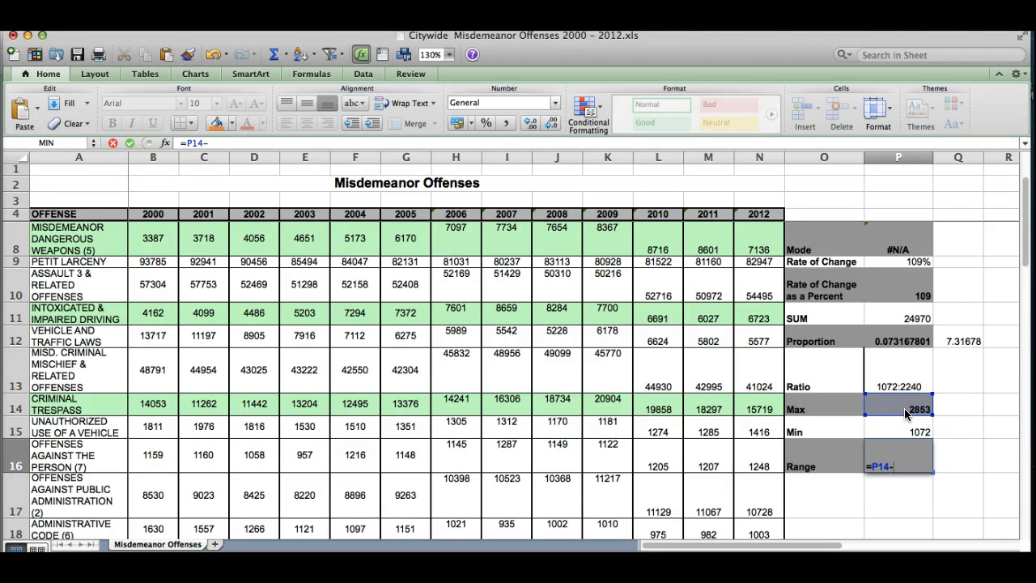
pyautogui.click(896, 427)
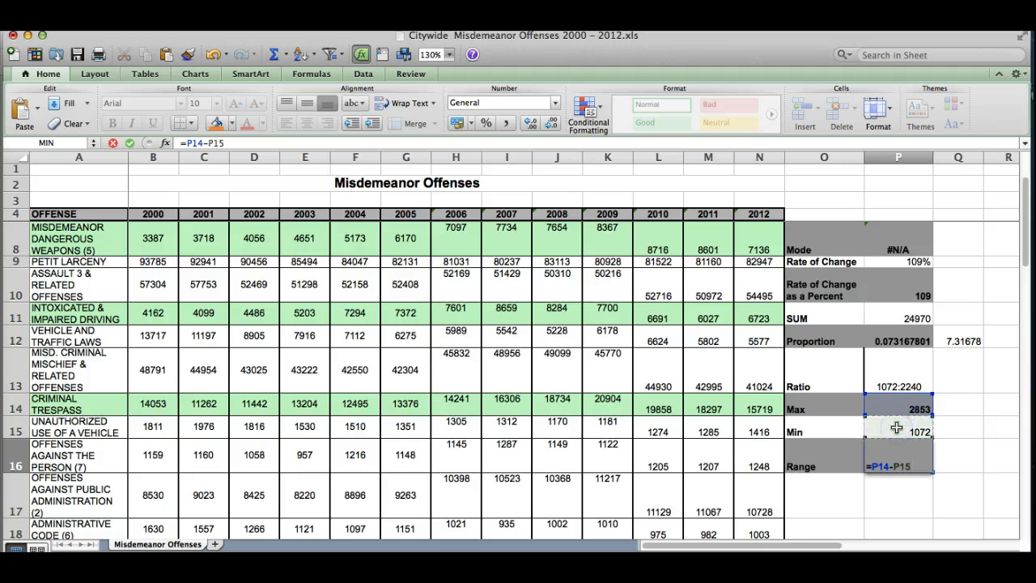
pyautogui.press('Return')
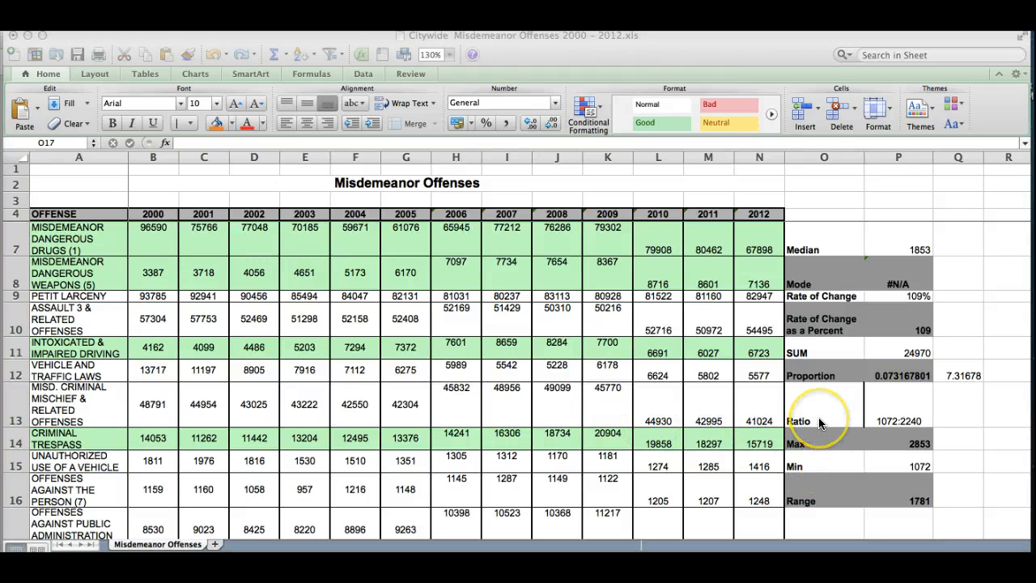
# Step: Review the stolen property possession counts in B5:N5 alongside the completed statistics, ending on the 2000 count in B5
pyautogui.click(958, 409)
pyautogui.scroll(2, 960, 415)
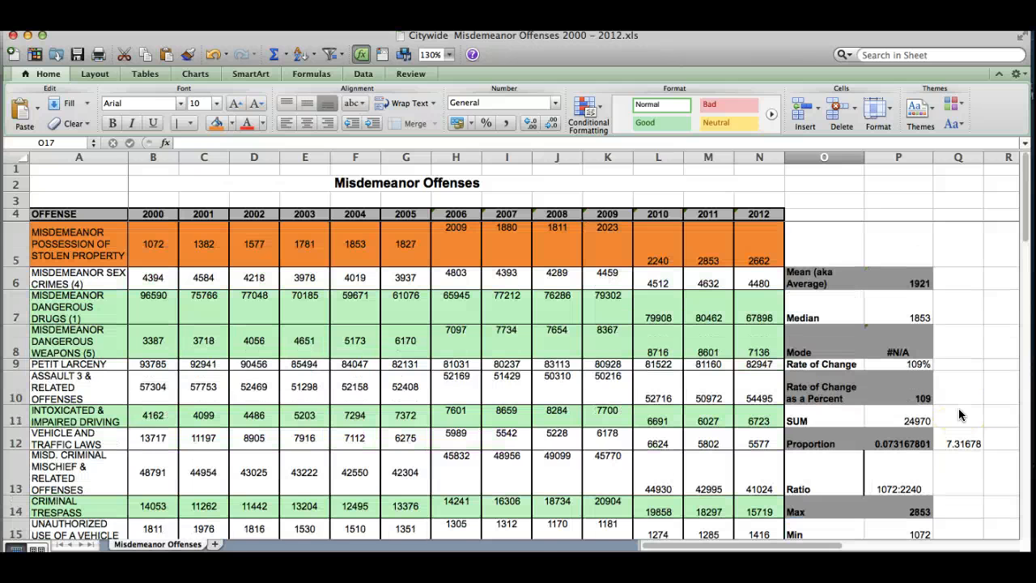
pyautogui.scroll(-1, 958, 414)
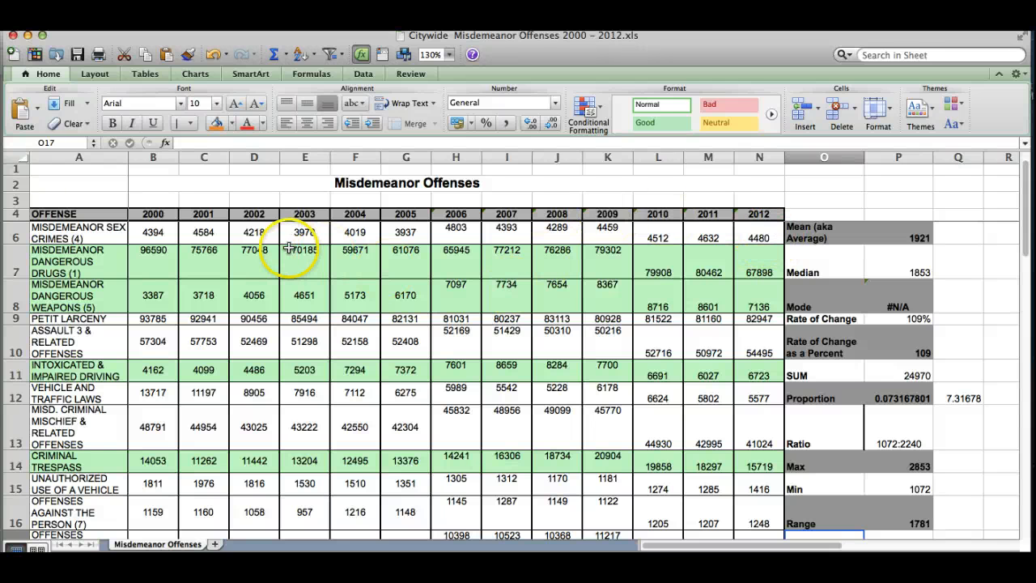
pyautogui.scroll(1, 144, 230)
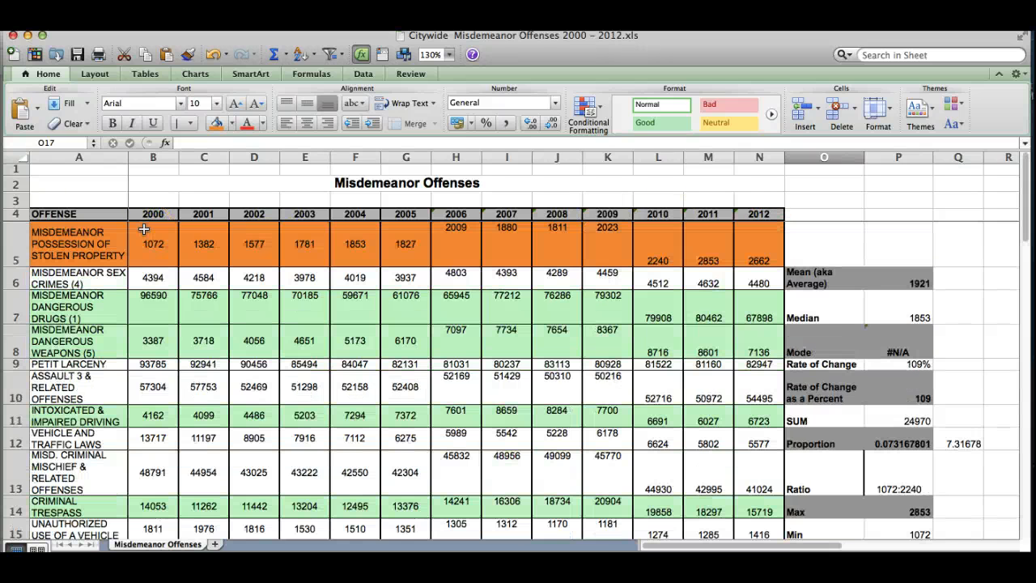
pyautogui.moveTo(144, 233); pyautogui.dragTo(742, 258)
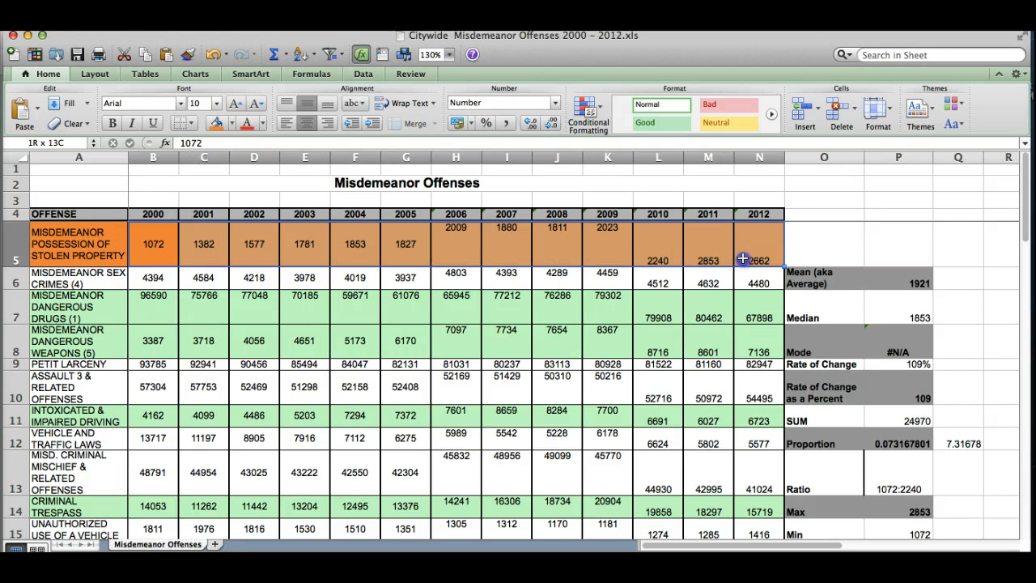
pyautogui.click(154, 242)
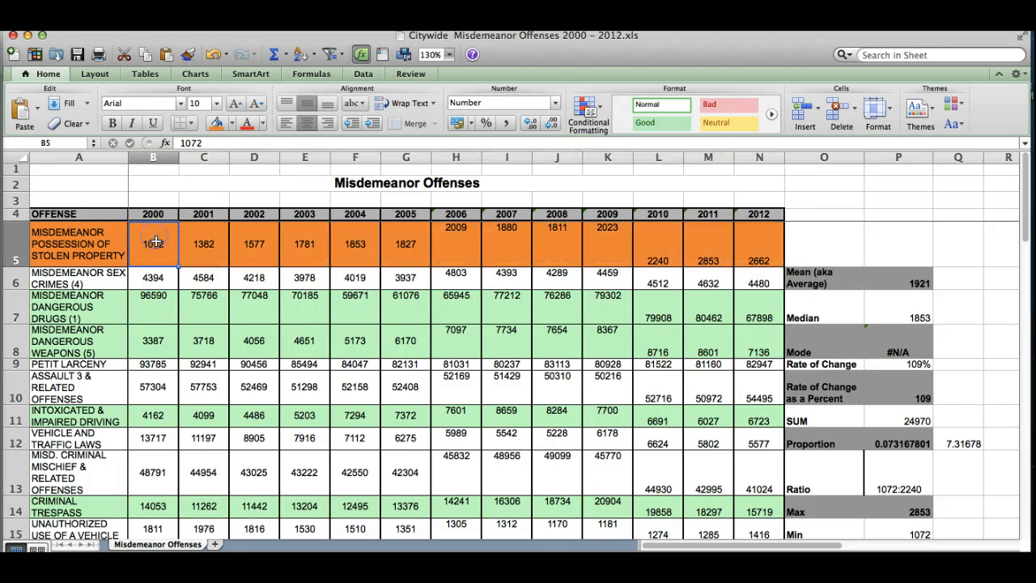